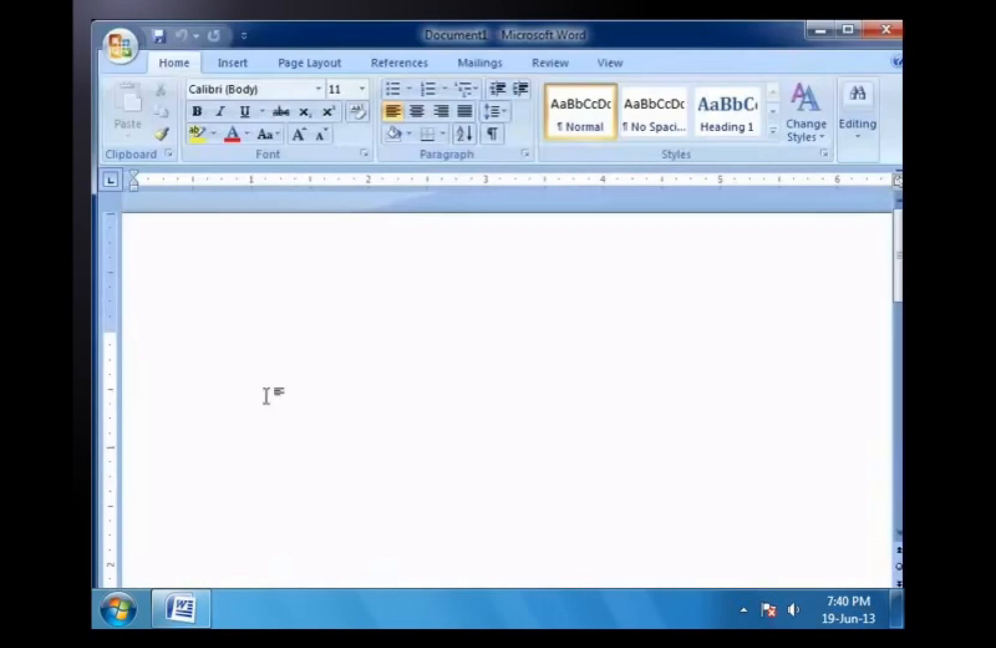
Create a new blank document, browsing the Agendas templates before returning to the blank and recent ones
click(111, 50)
click(157, 90)
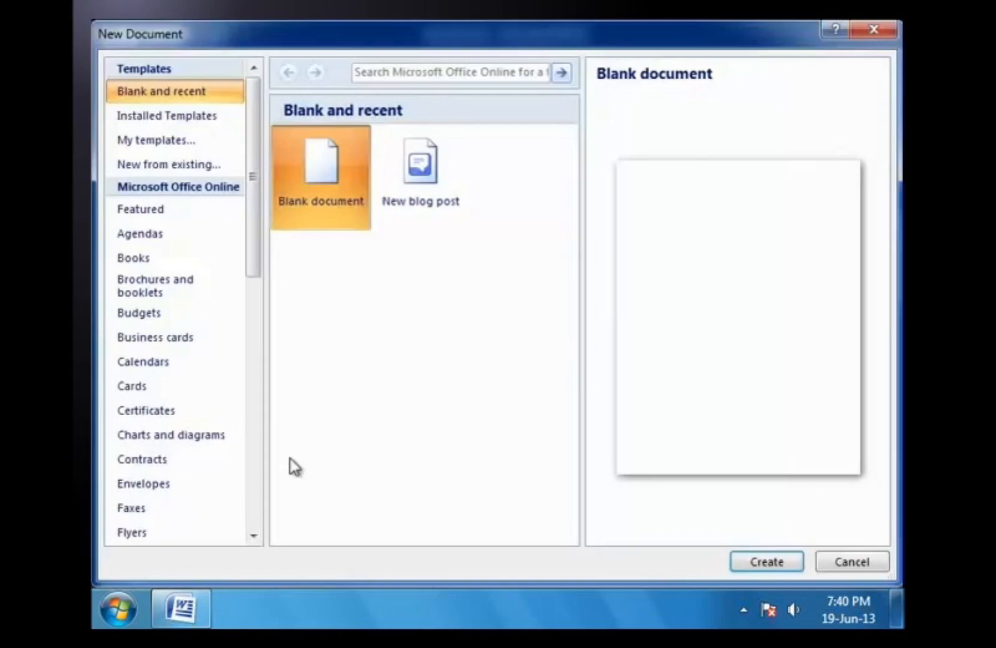
click(162, 238)
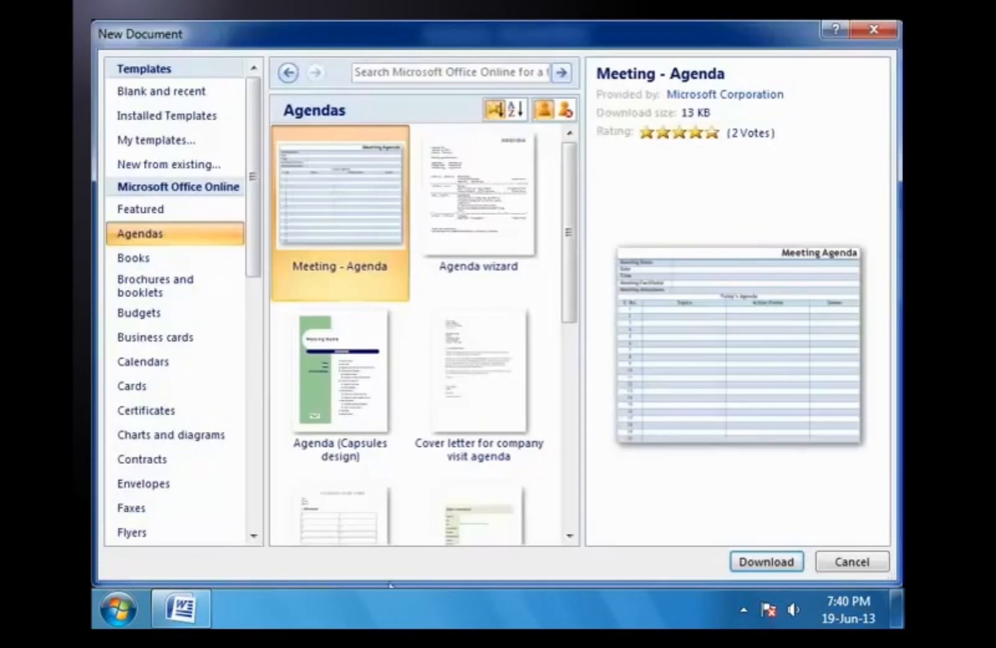
click(178, 98)
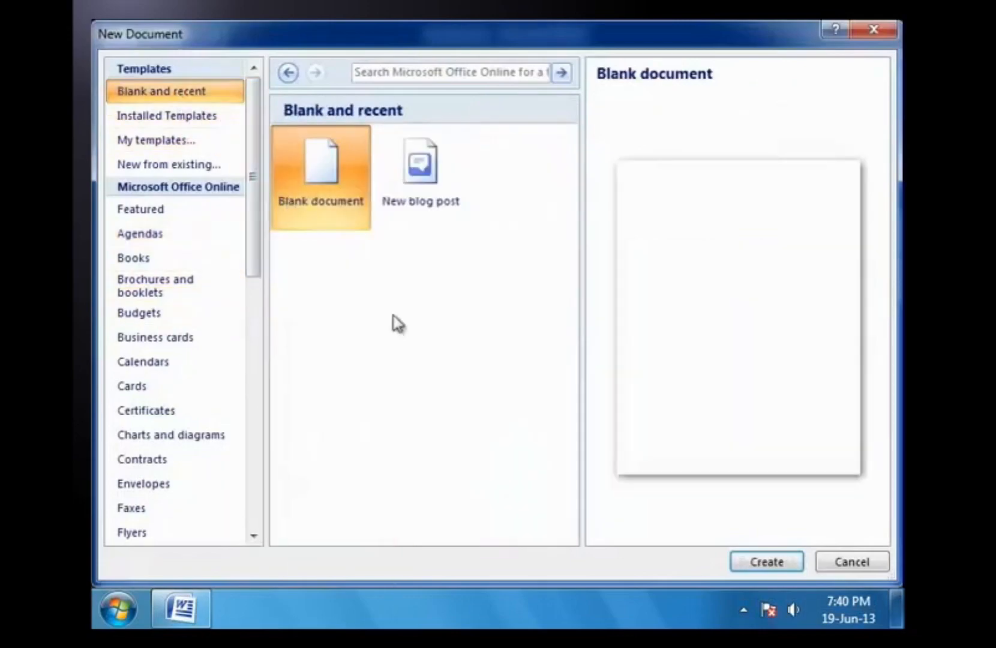
click(767, 562)
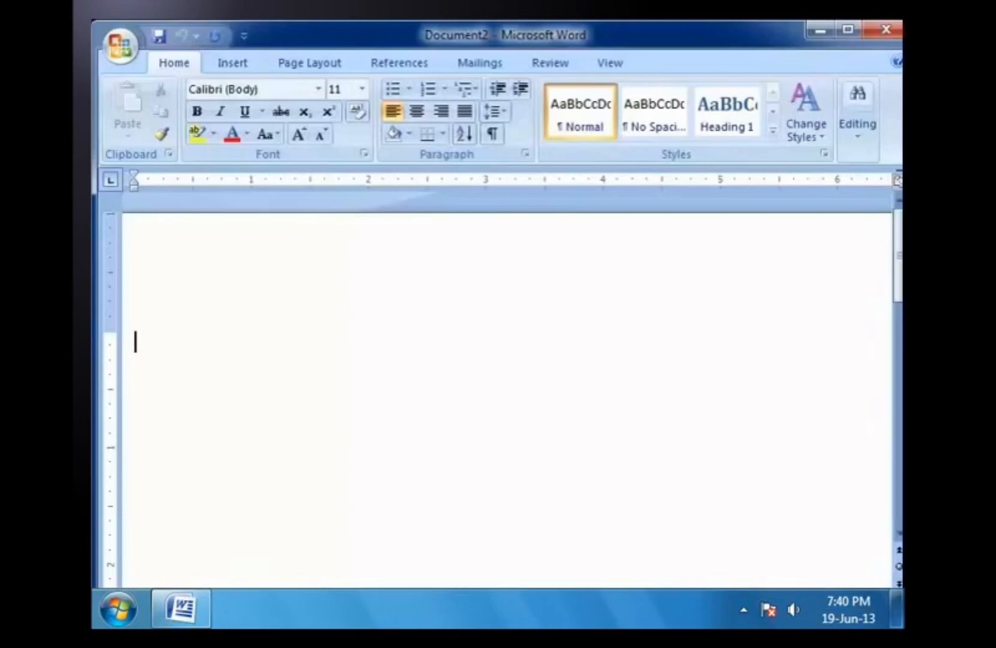
Apply the Normal margins preset, 1" on all sides, to the new document
click(296, 64)
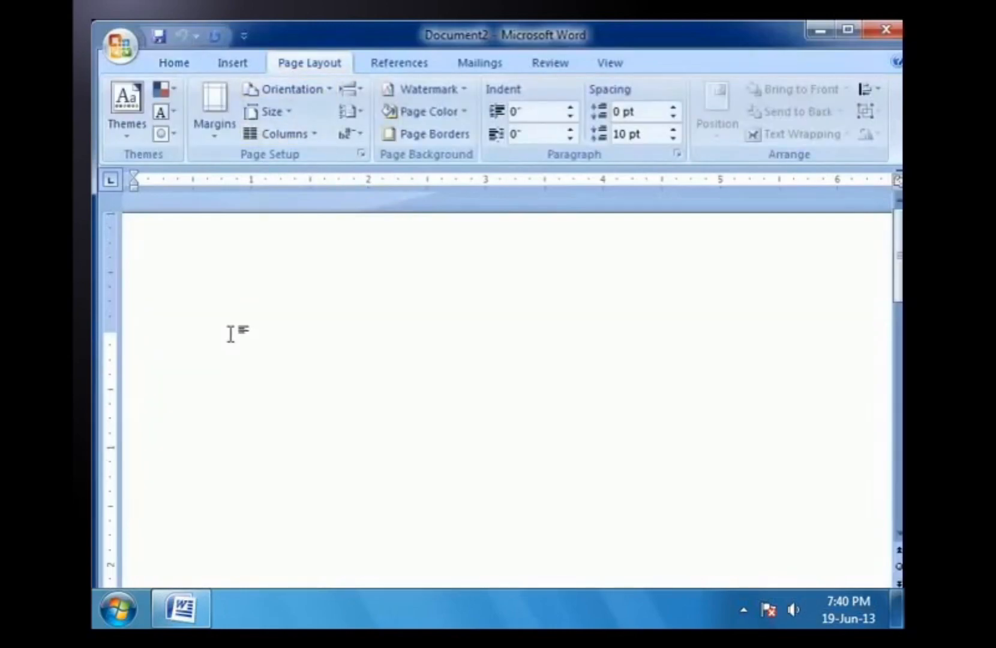
click(219, 137)
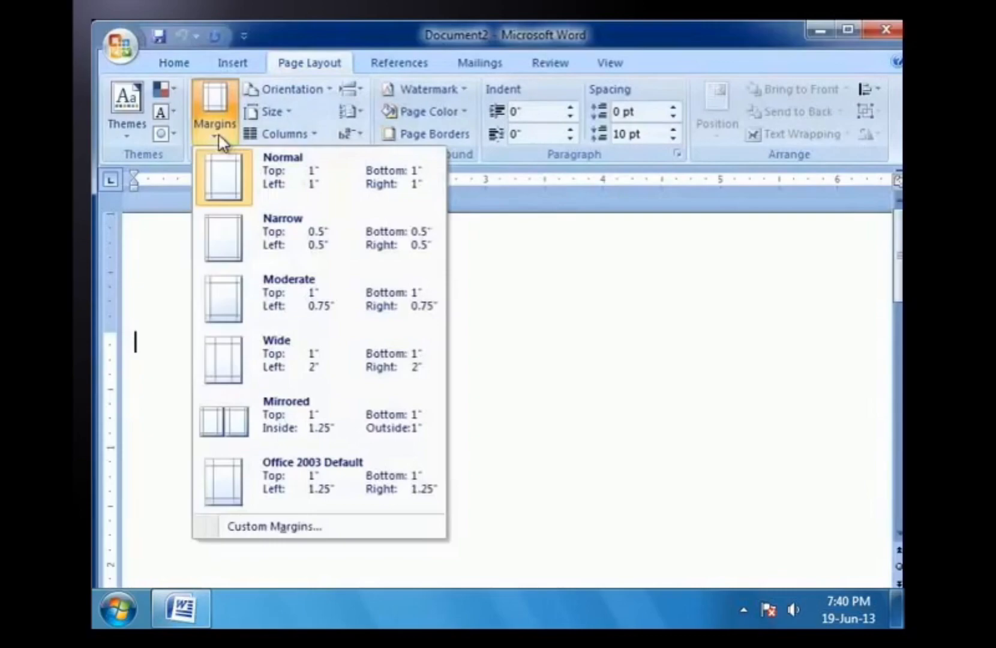
click(223, 178)
Set the page orientation to Portrait and the paper size to Letter, 8.5" x 11"
click(303, 96)
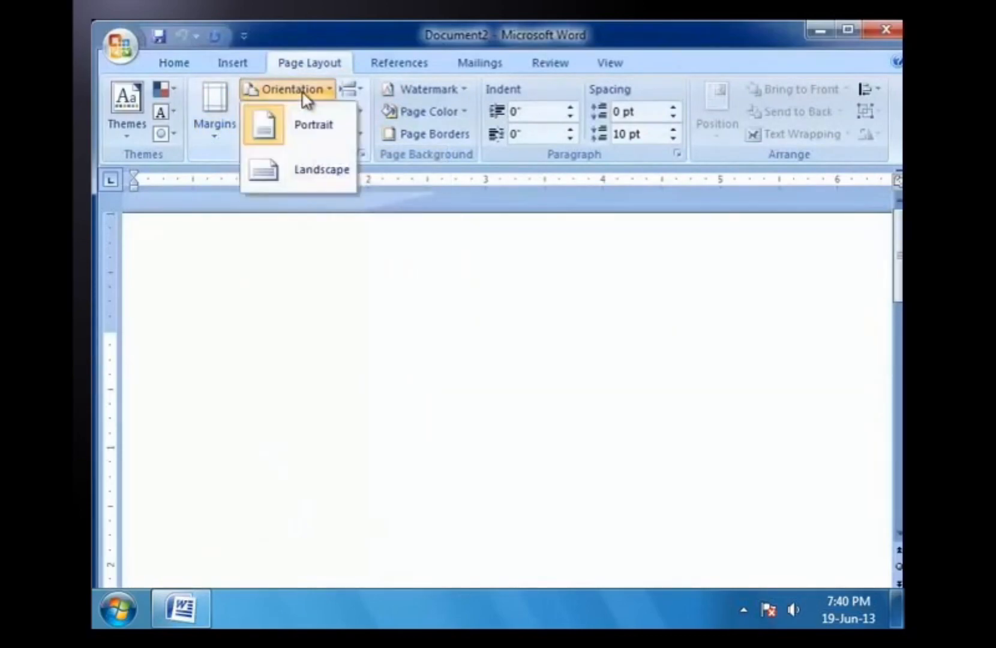
click(300, 126)
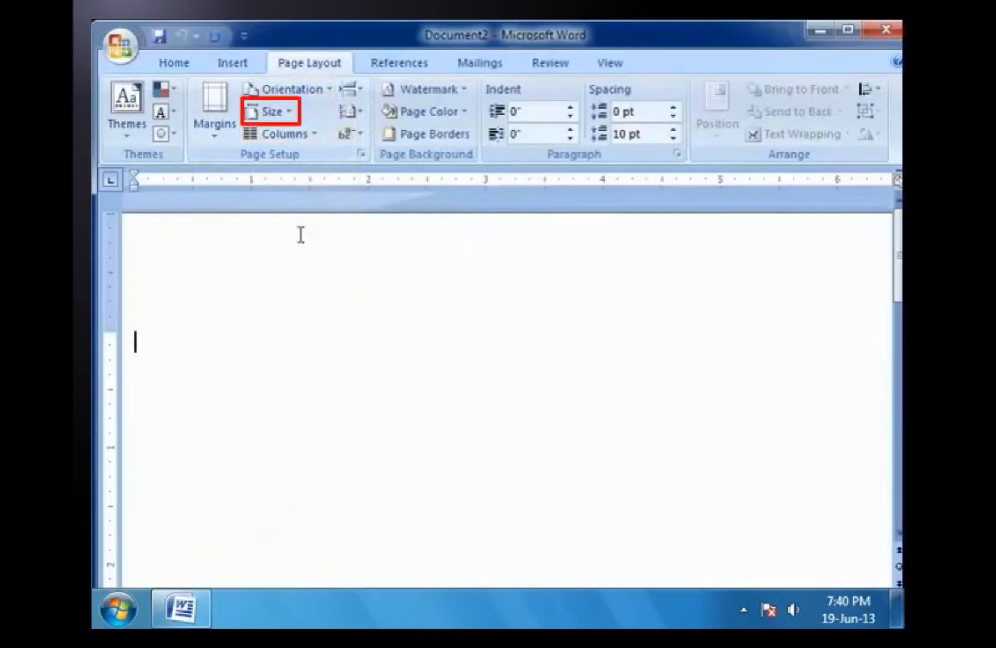
click(294, 109)
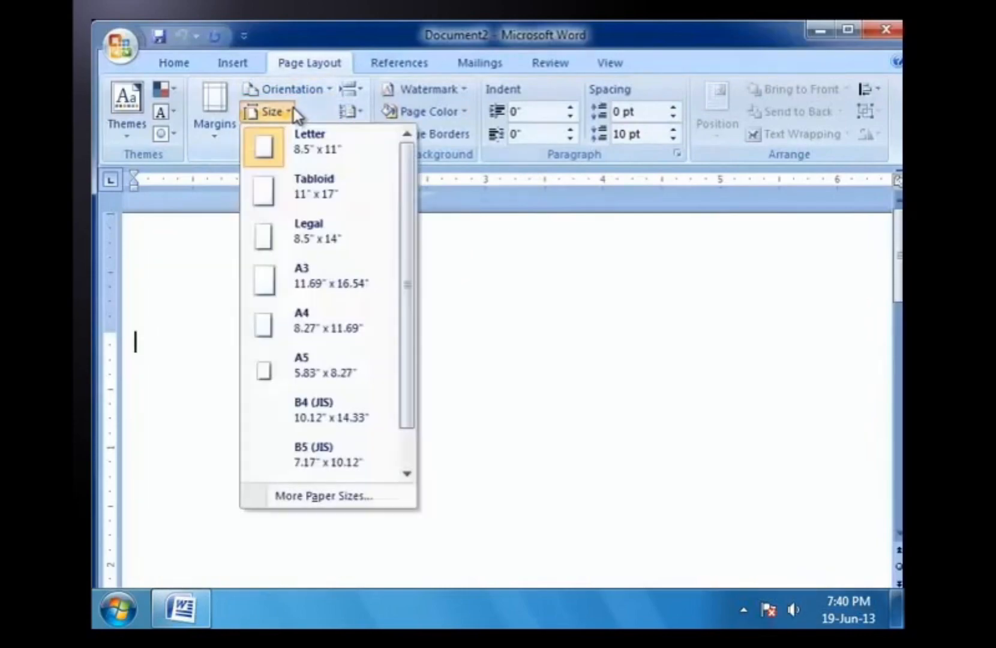
click(288, 147)
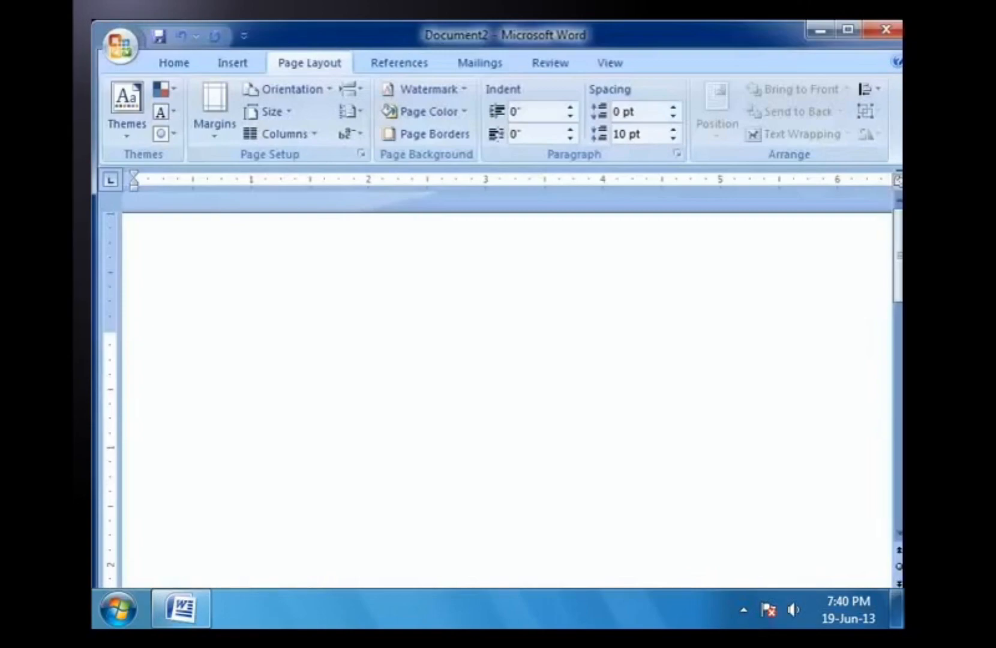
click(113, 51)
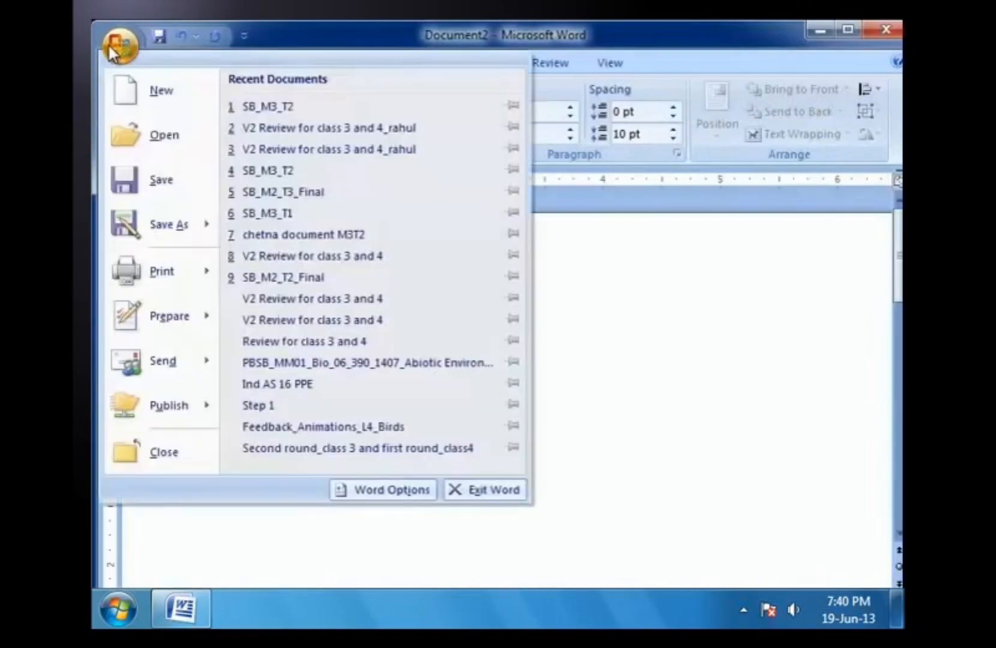
click(779, 348)
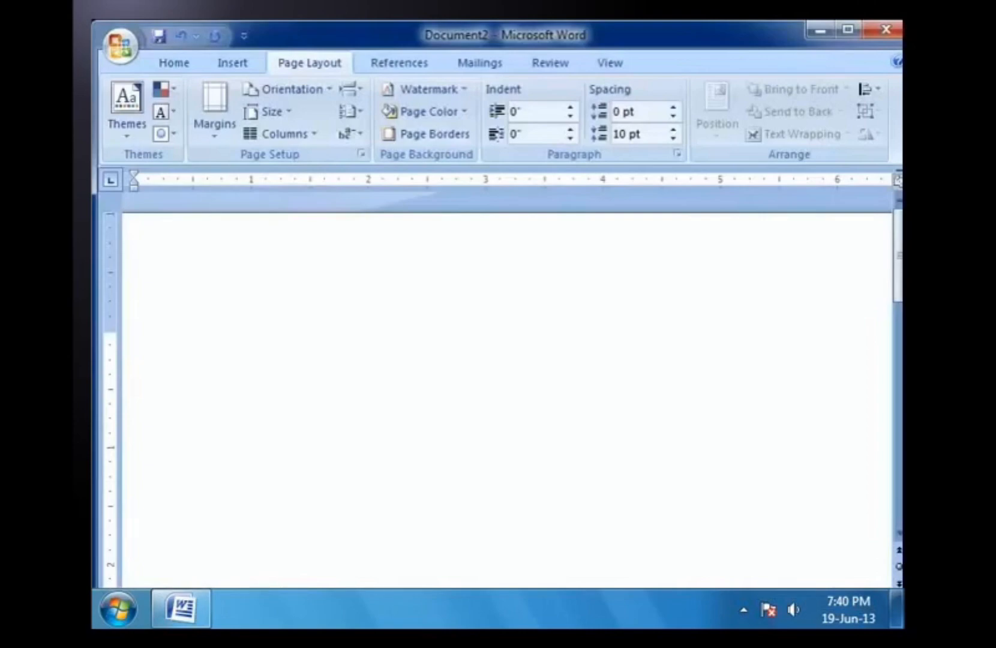
click(131, 42)
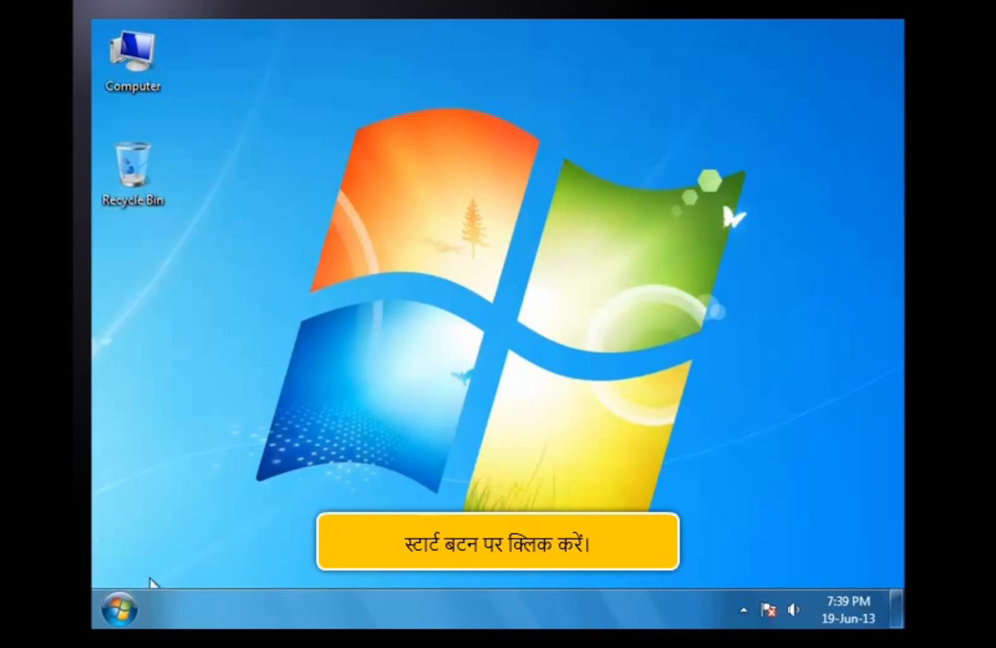
Launch Microsoft Office Word 2007 from the Microsoft Office folder of the installed programs
click(115, 606)
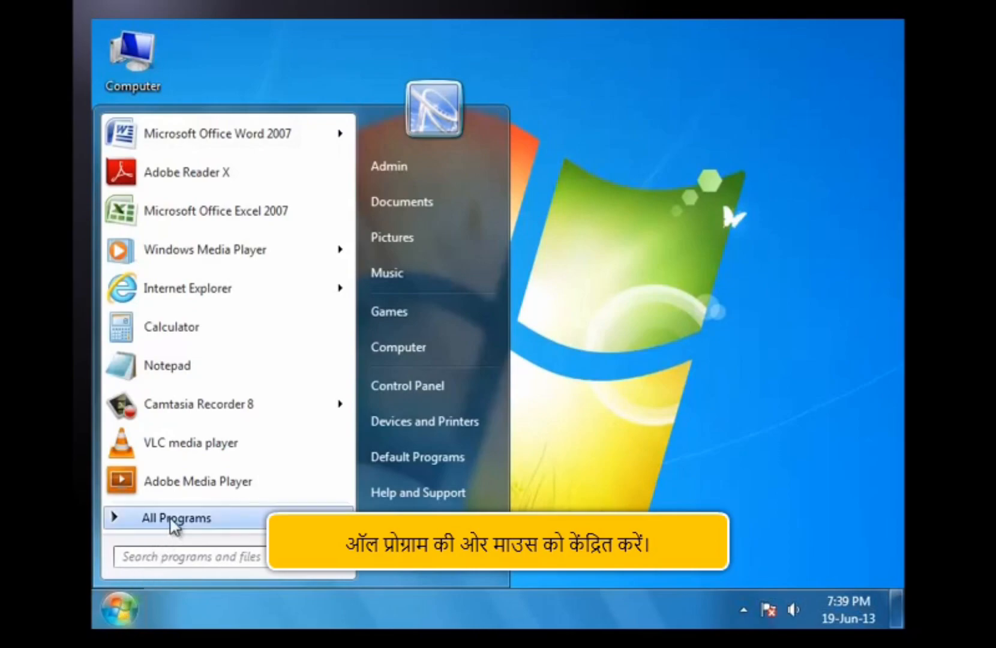
mouse_move(171, 519)
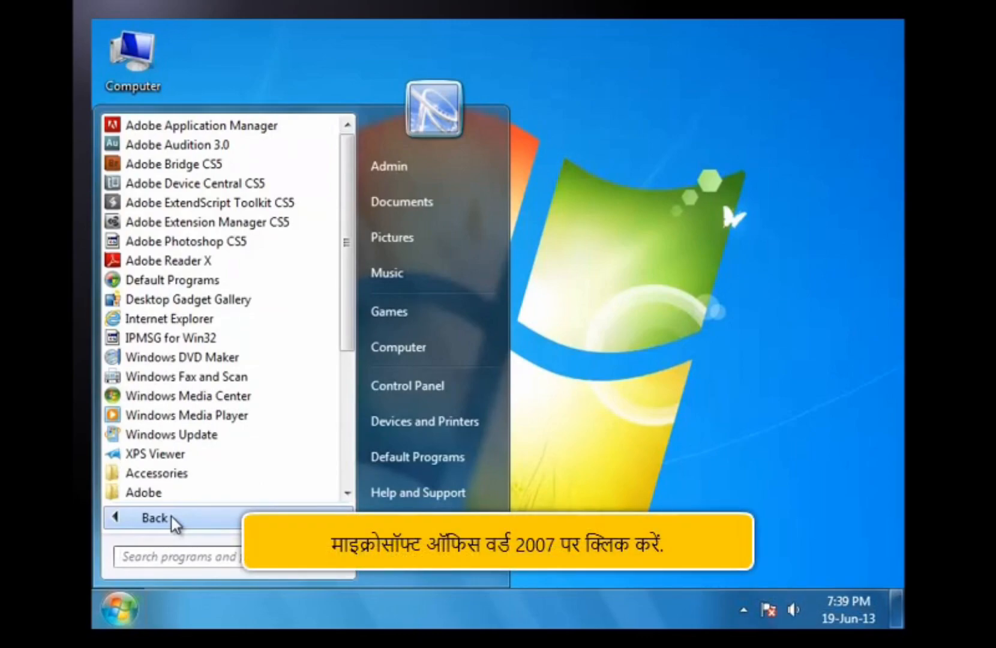
scroll(311, 407, down, 3)
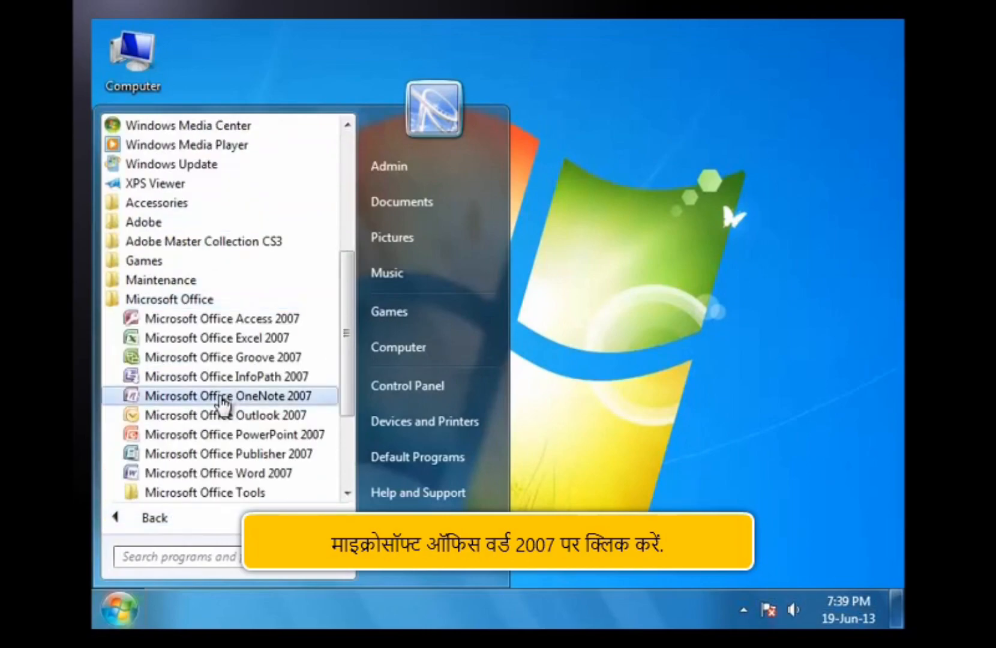
click(236, 474)
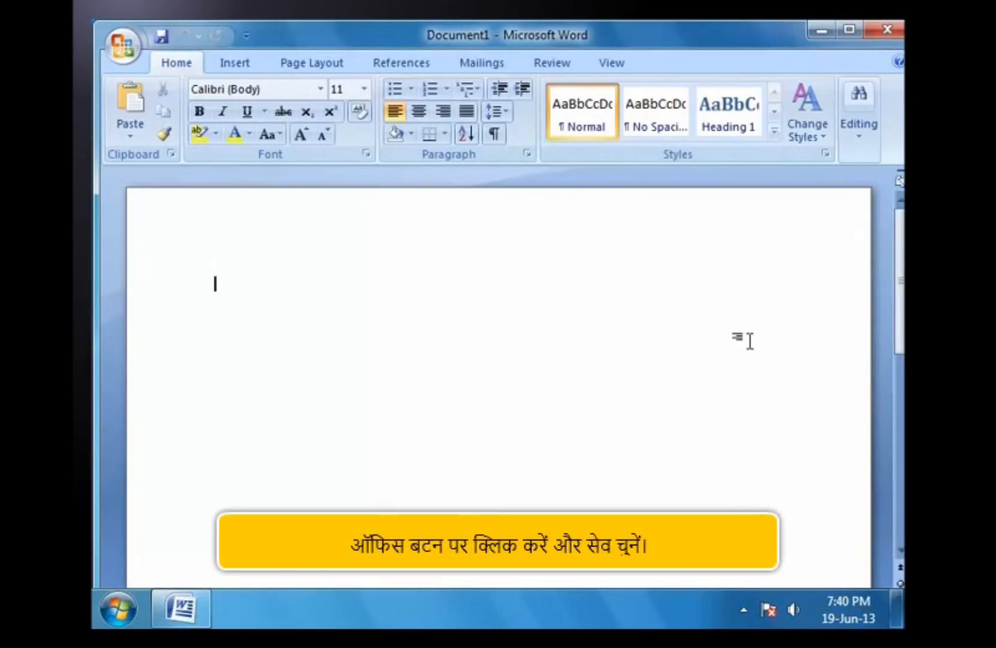
Start saving the blank document and choose the personal folder on Local Disk (E:) as its location
click(120, 48)
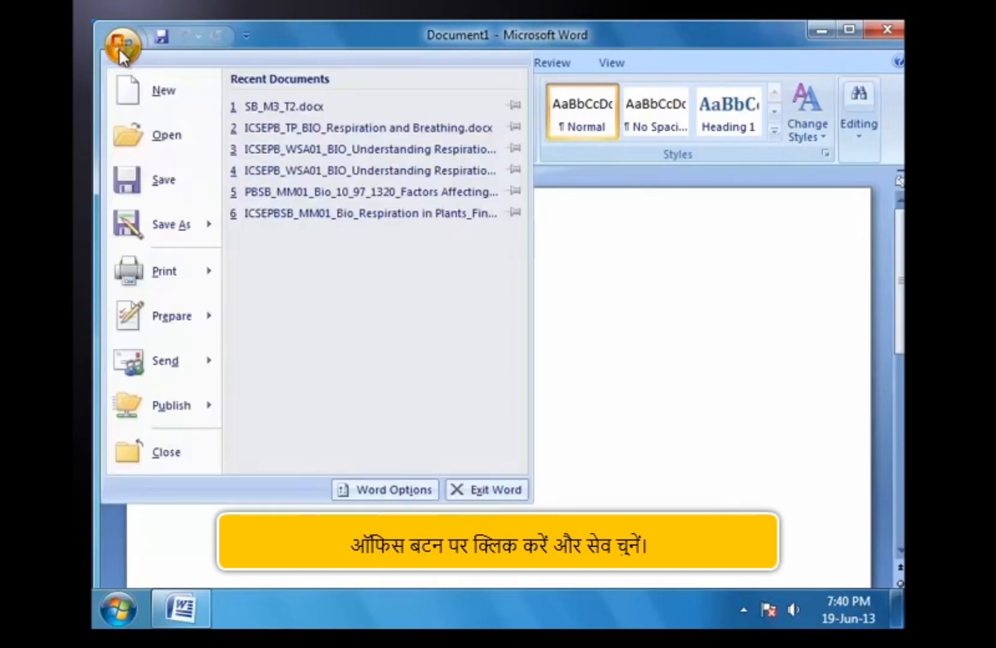
click(158, 180)
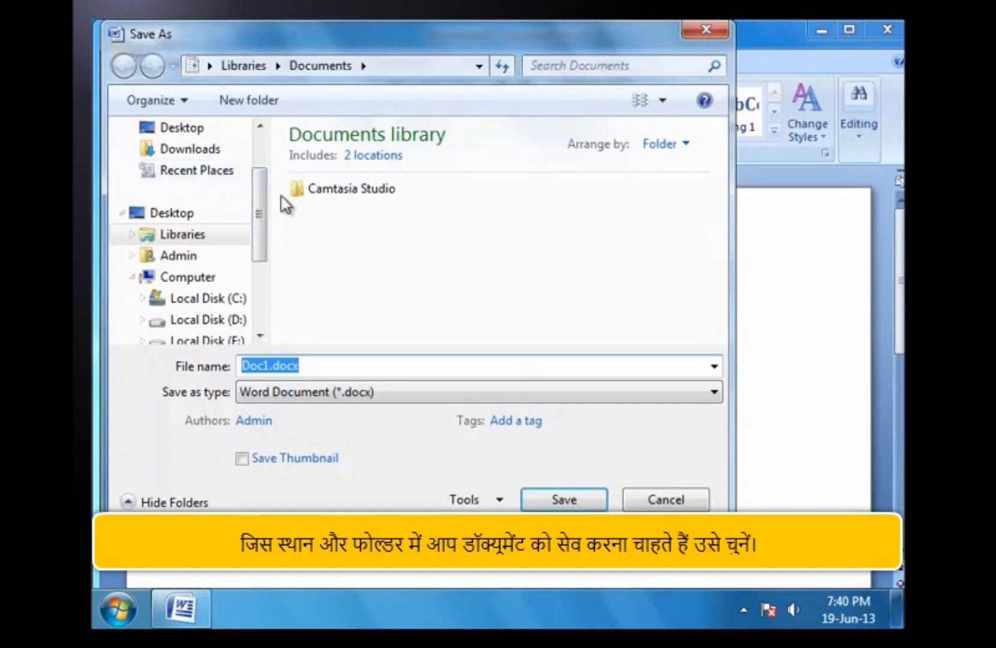
drag(260, 191, 264, 231)
scroll(262, 225, up, 1)
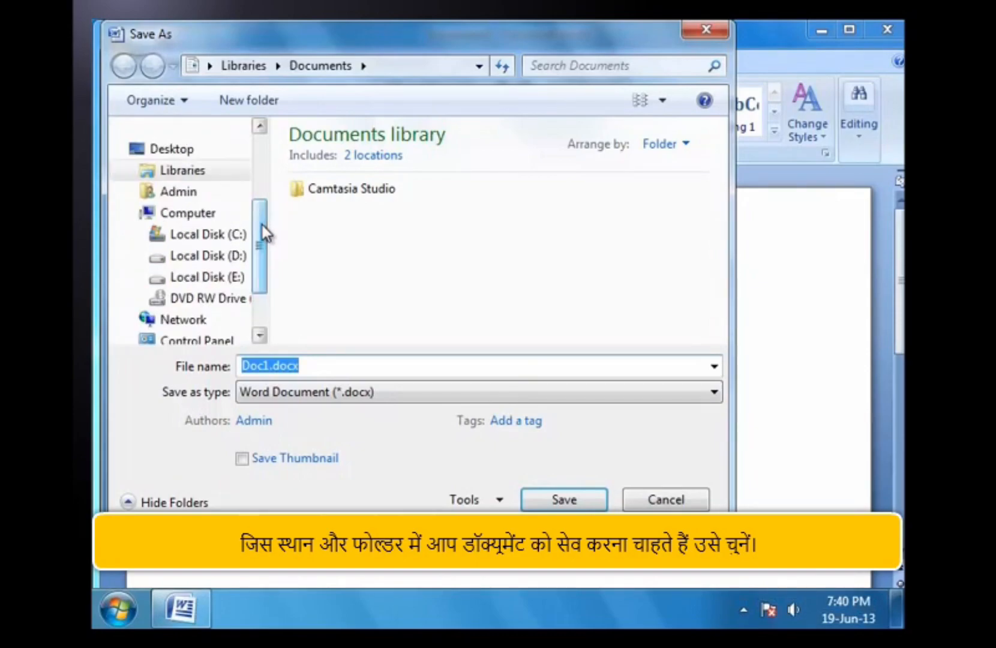
click(241, 278)
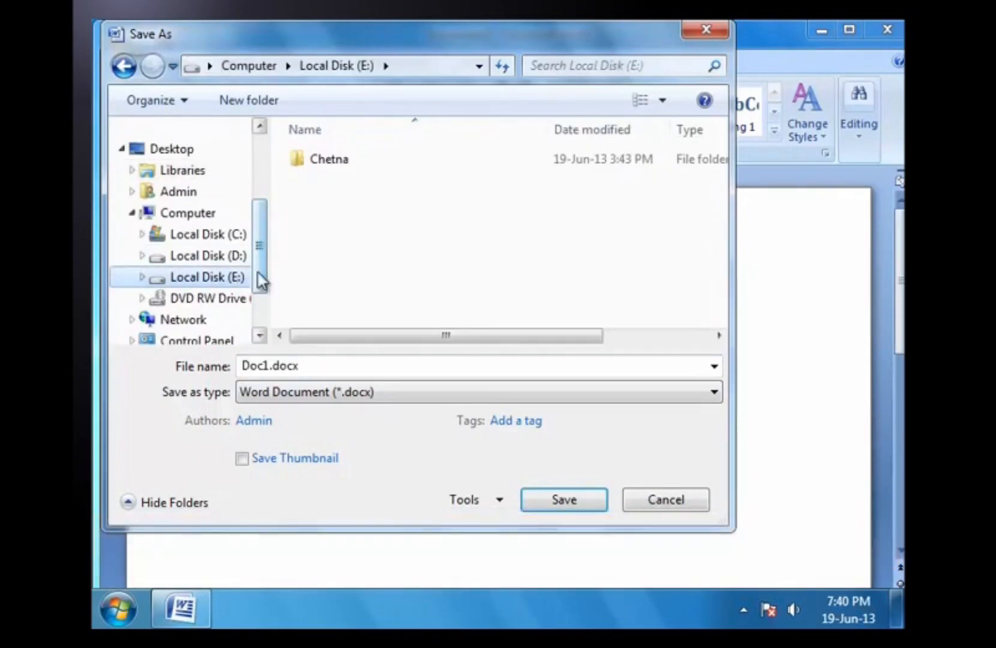
double_click(324, 162)
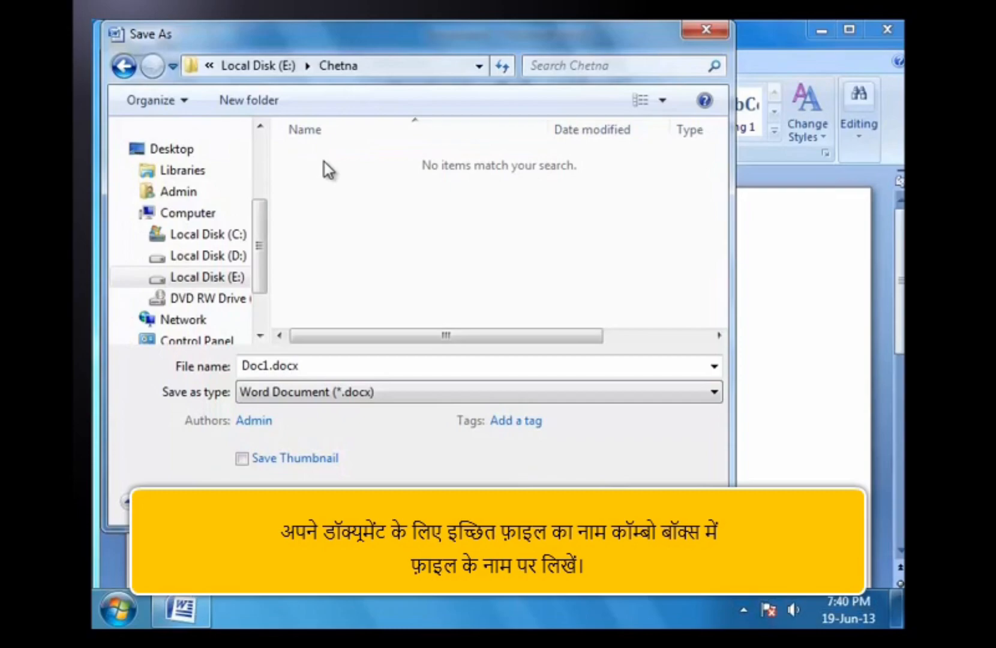
Name the file with the owner's first name followed by "Document" and save it as a Word Document (*.docx)
double_click(317, 365)
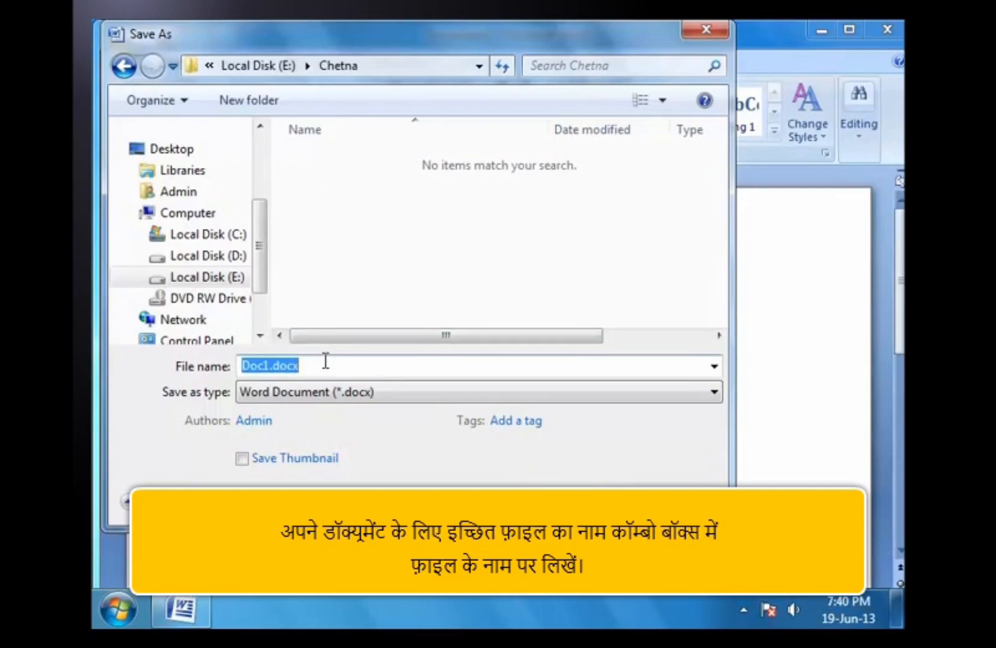
text(Che)
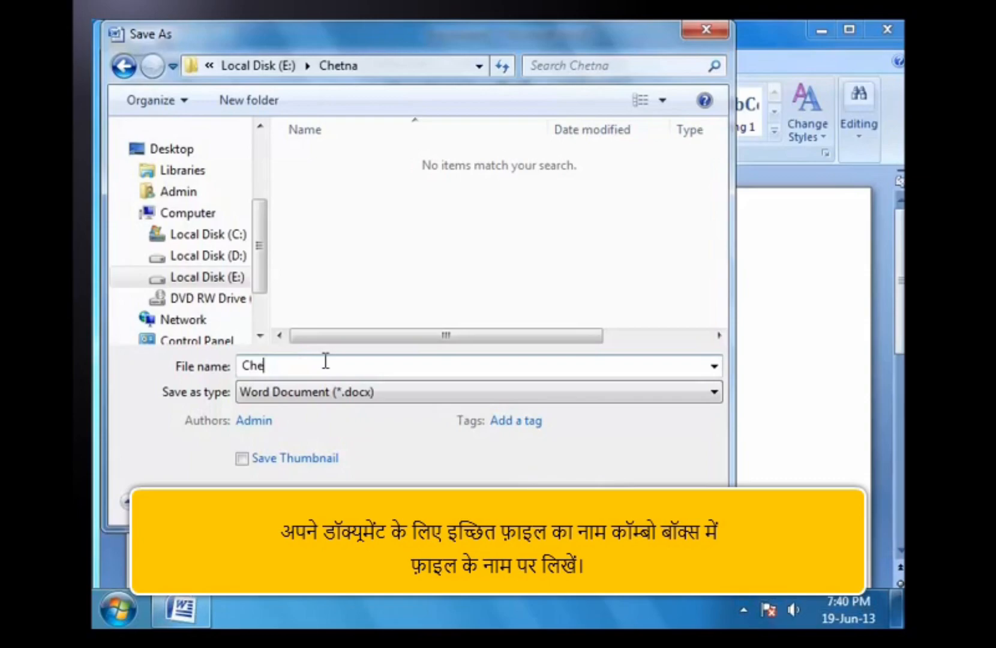
text(tna Document)
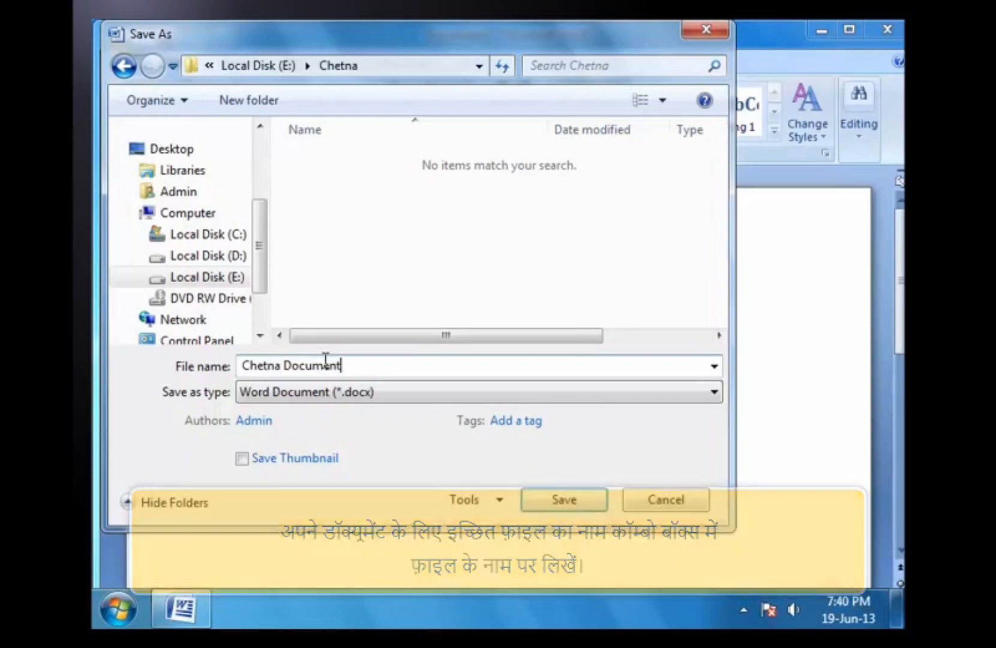
click(473, 393)
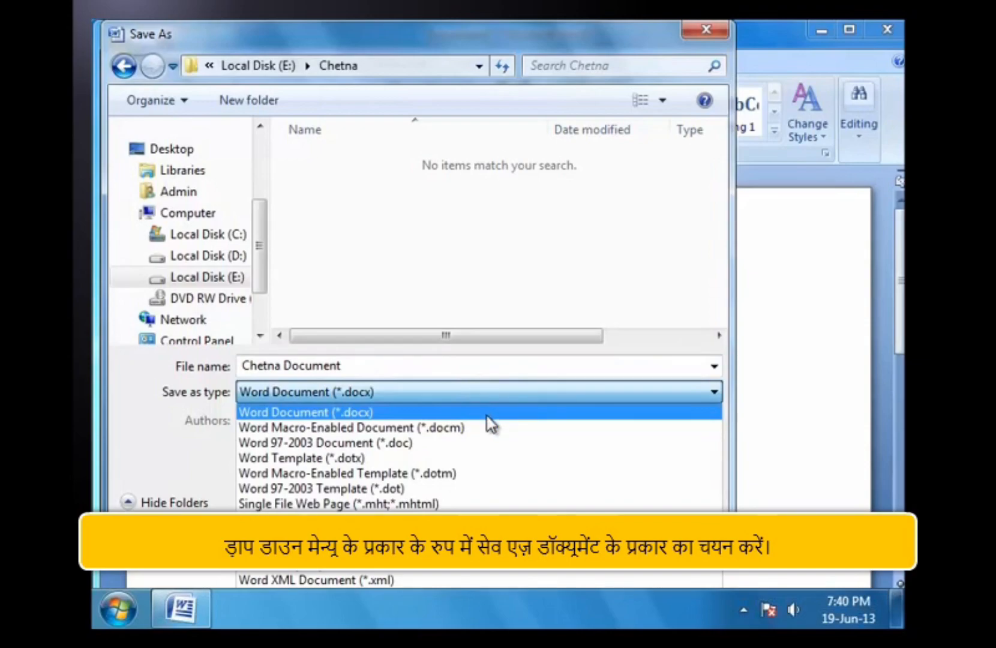
click(488, 416)
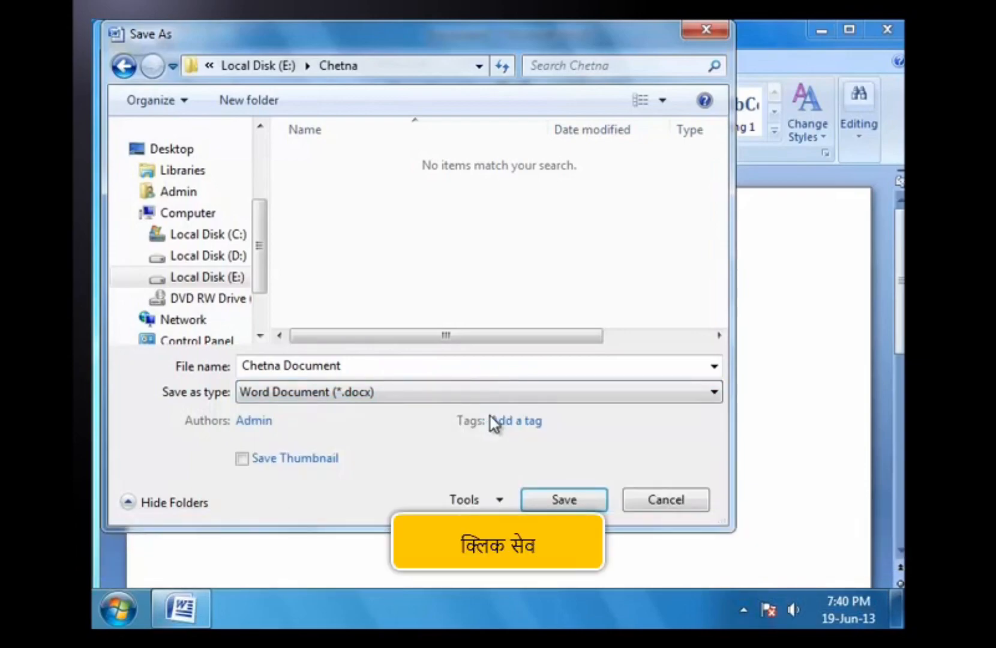
click(580, 498)
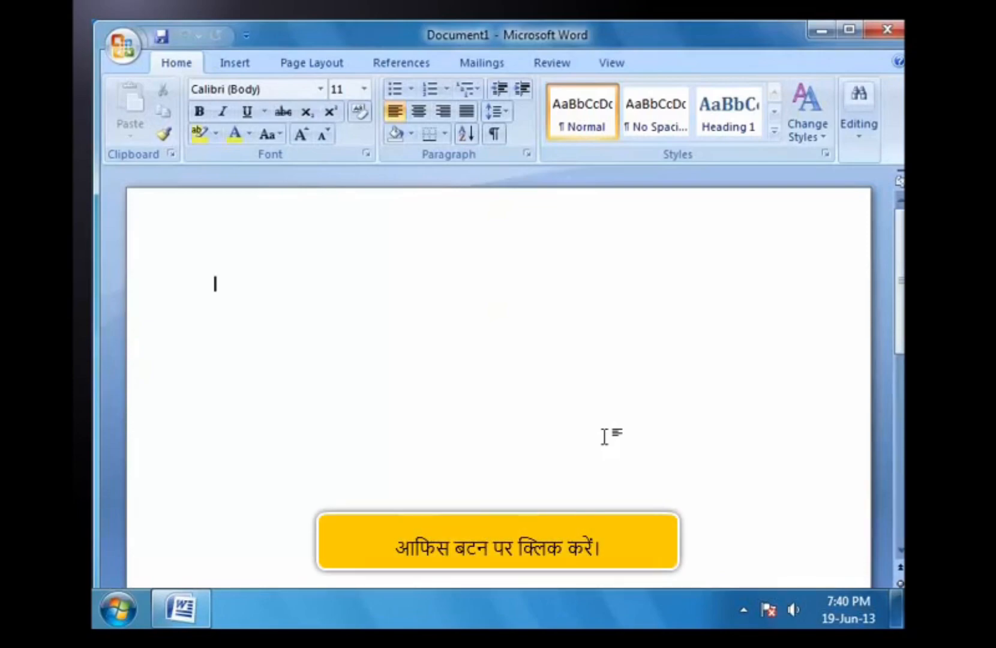
Open the saved .docx document from the personal folder on Local Disk (E:)
click(122, 47)
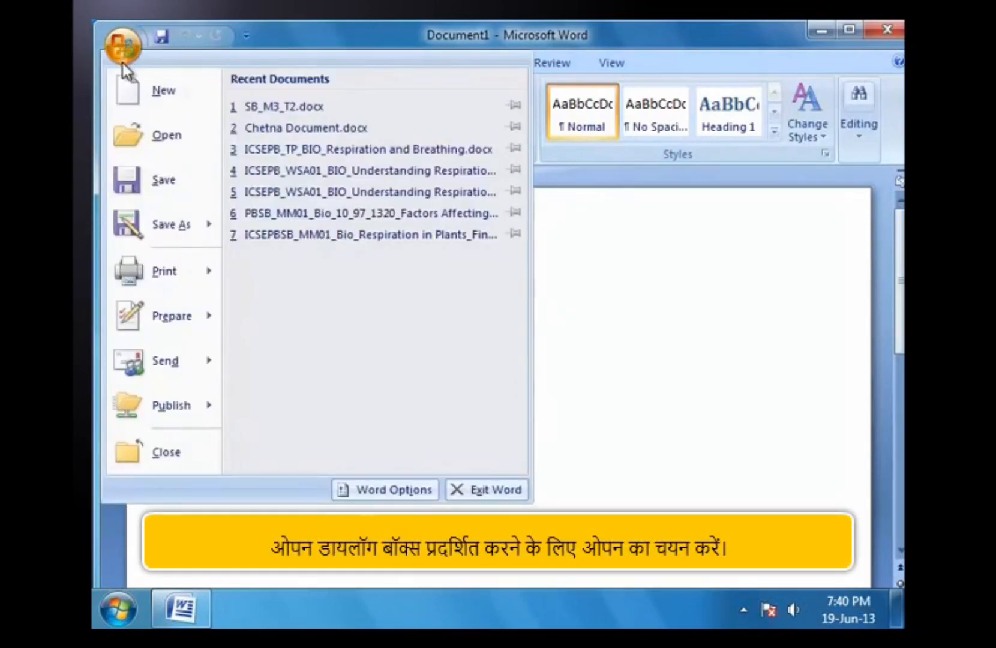
click(139, 132)
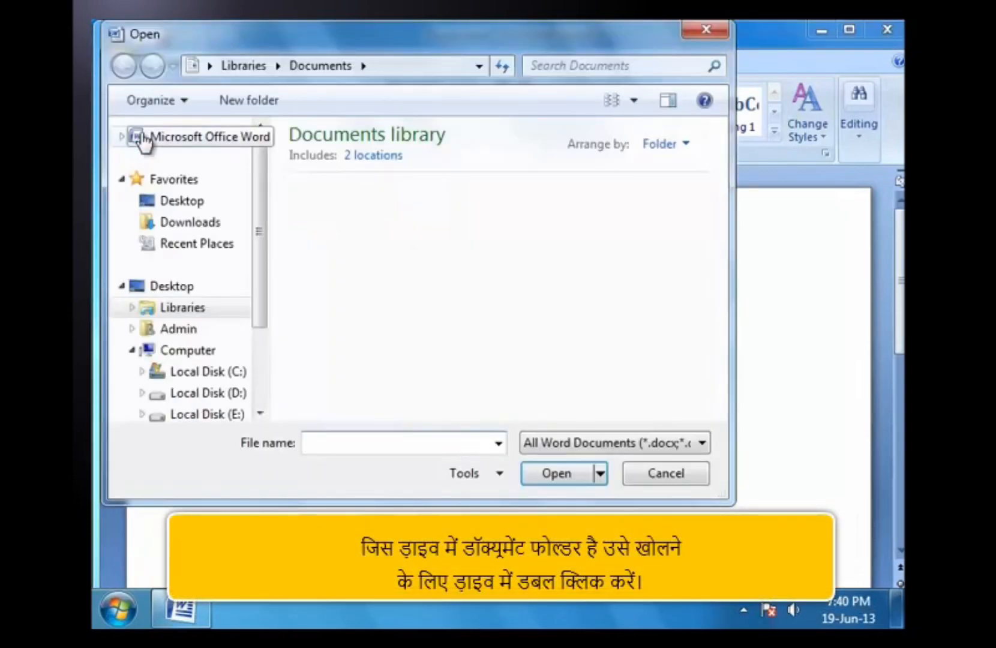
scroll(266, 211, down, 1)
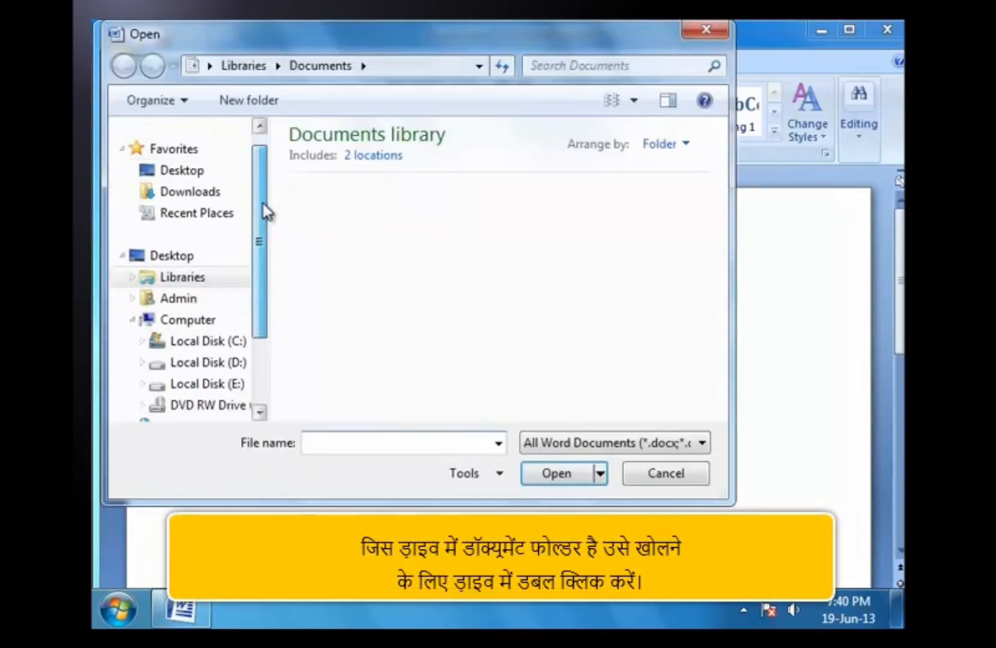
scroll(265, 212, down, 1)
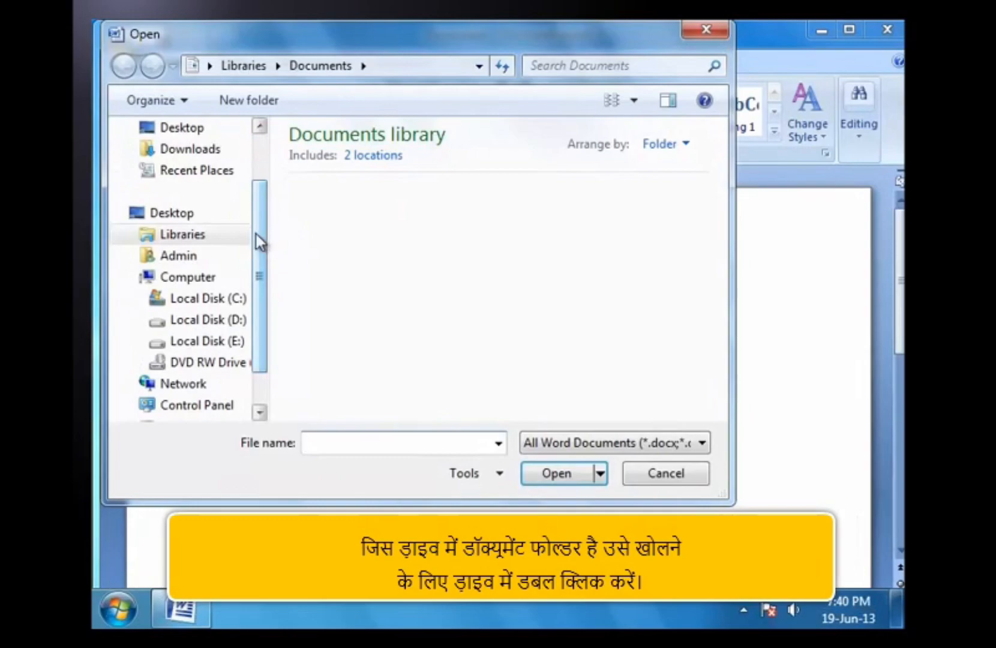
double_click(232, 343)
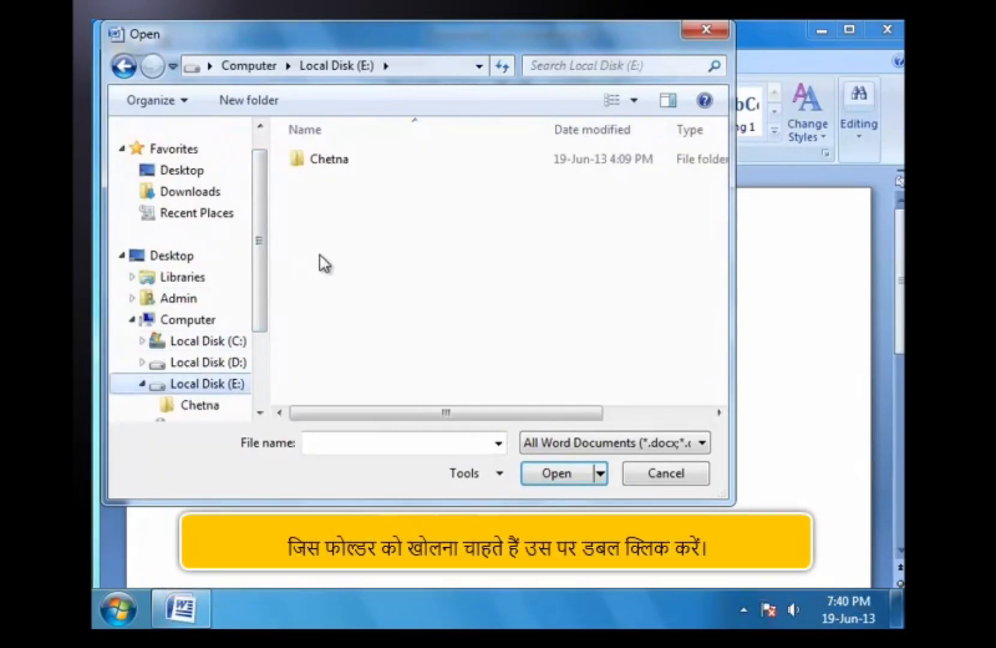
double_click(329, 161)
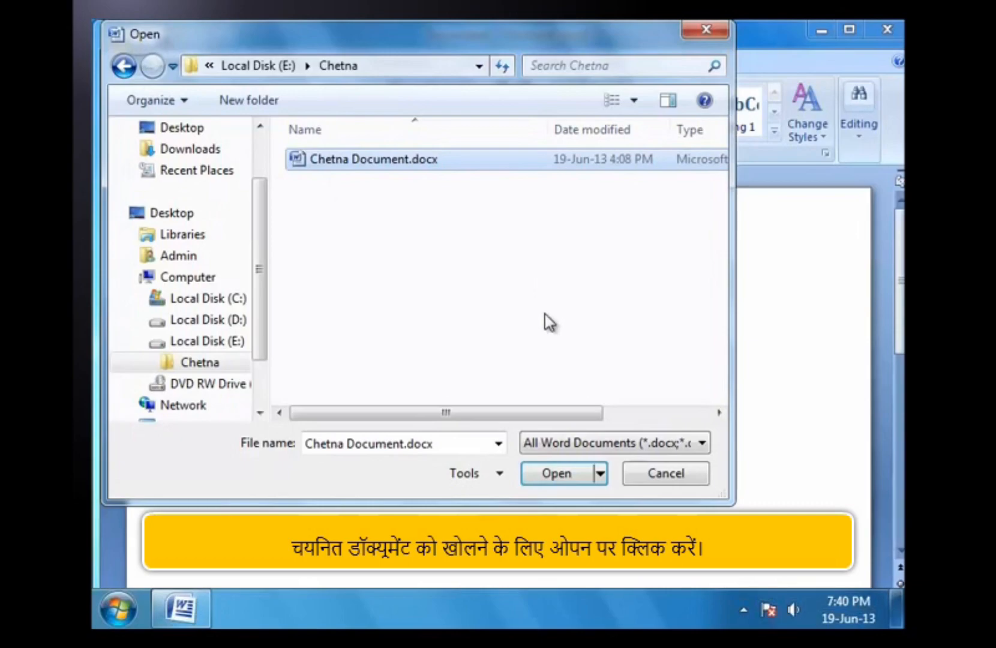
click(545, 467)
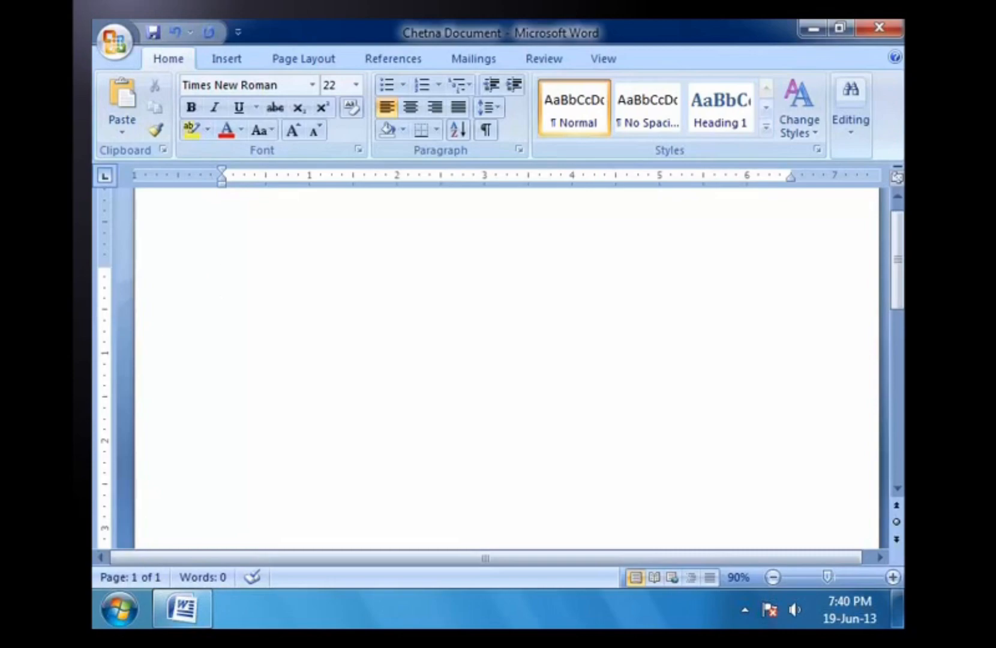
Enter the heading "School Assignment" at the start of the document and begin a new line below it
text(Sch)
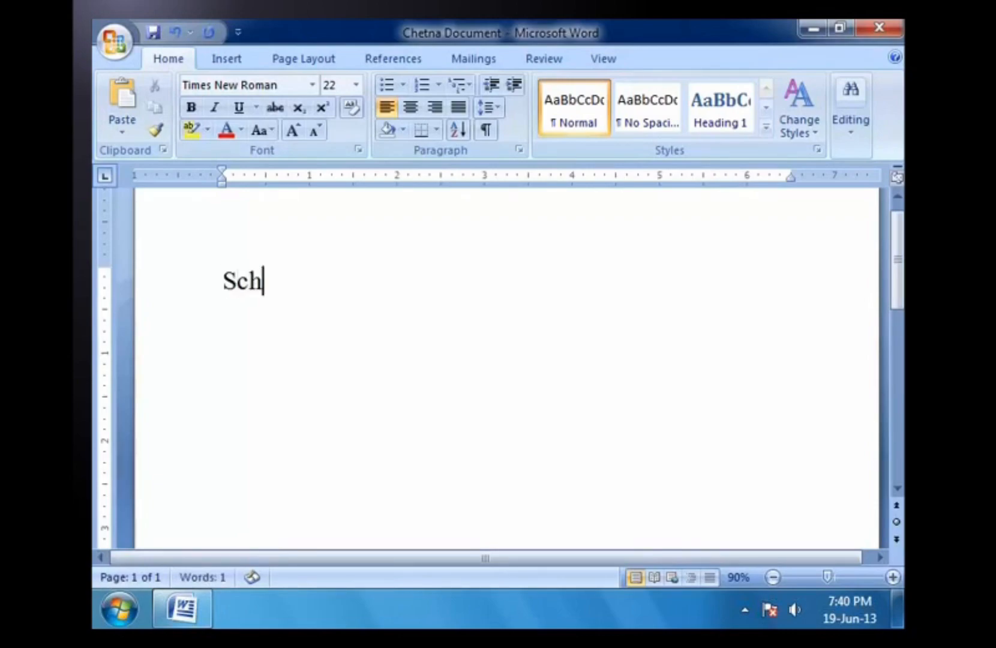
text(ool)
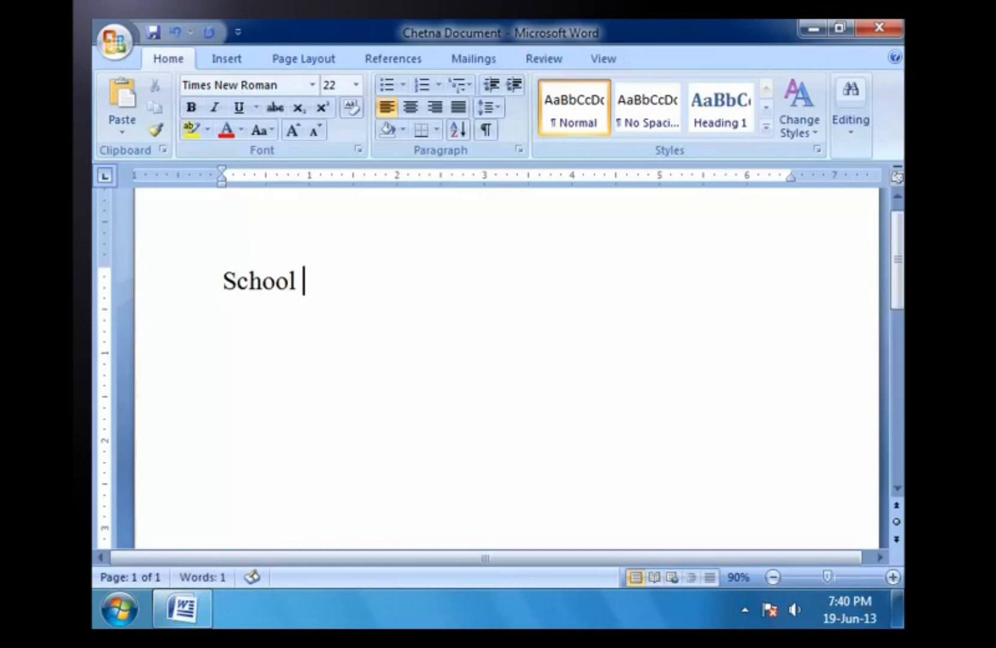
text( Assignm)
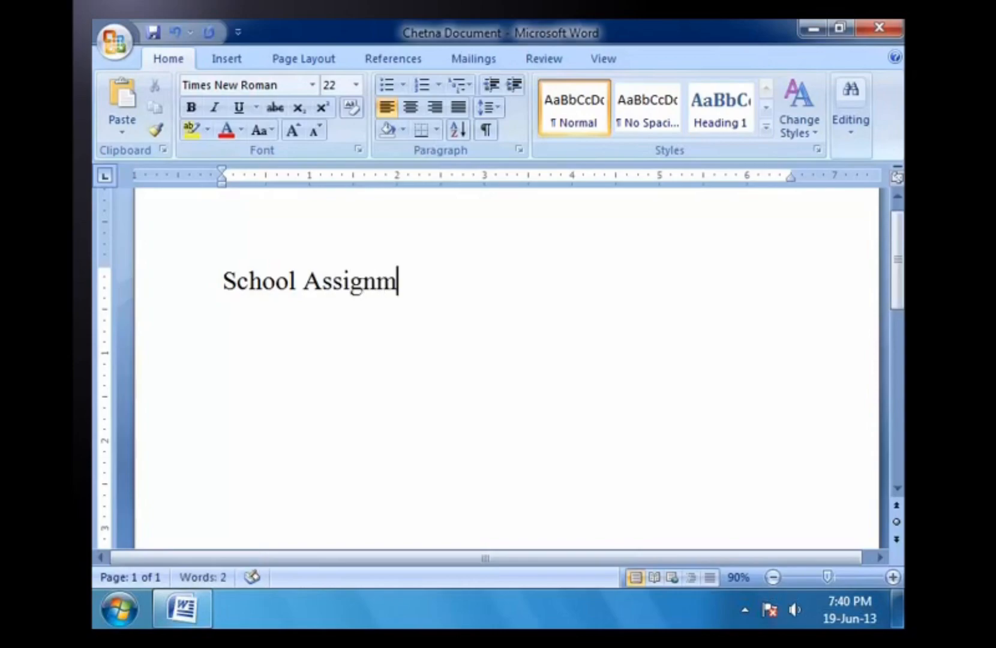
text(ent)
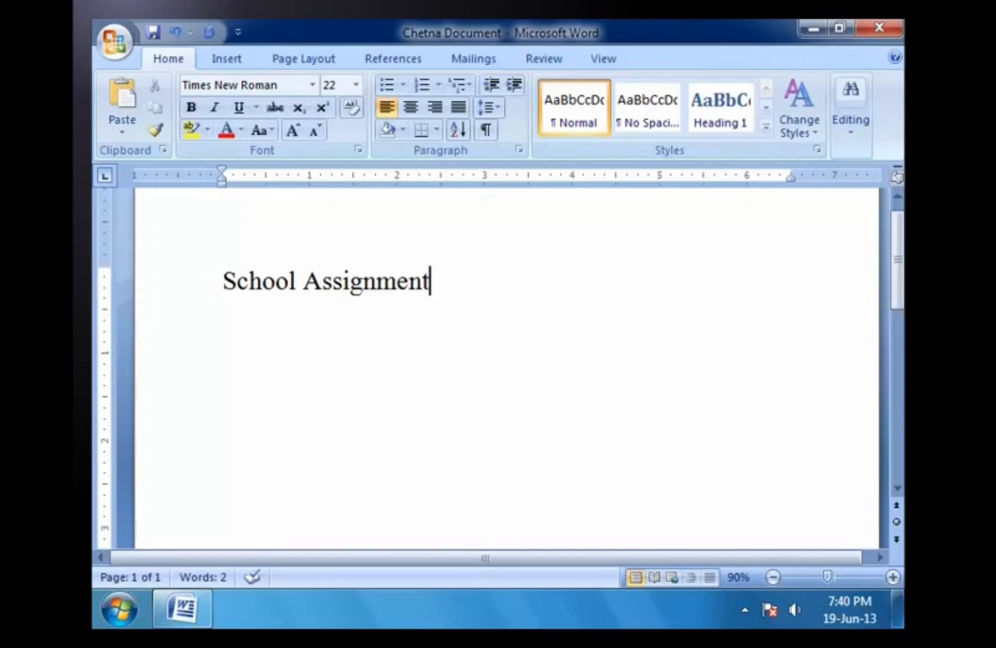
key(Return)
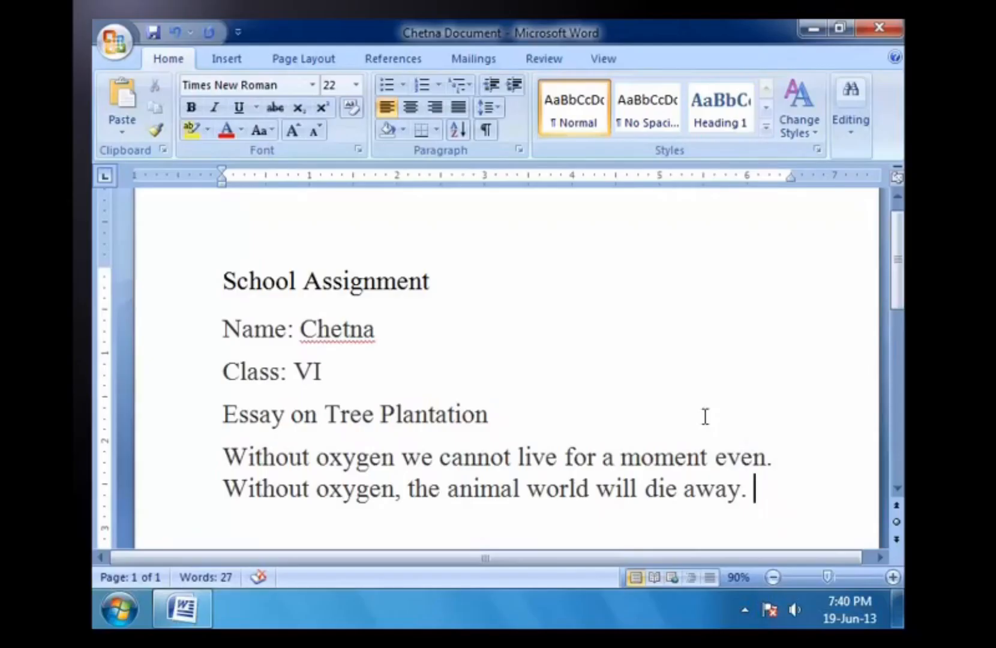
Remove and restore the paragraph break after "Essay on Tree Plantation", and erase and retype that line's final "n"
key(Return)
click(489, 415)
key(Delete)
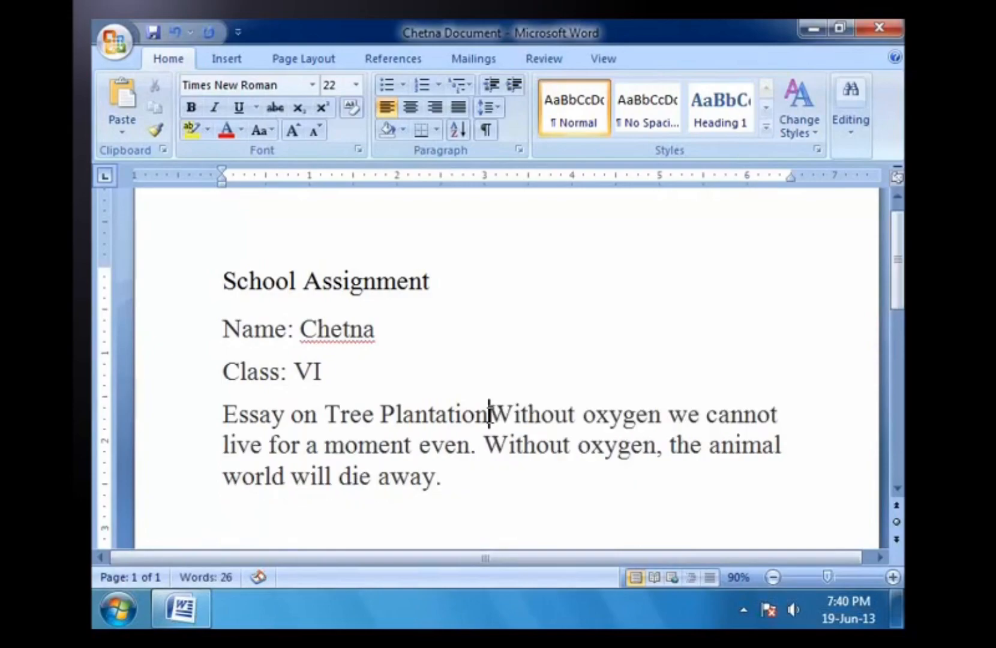
key(Return)
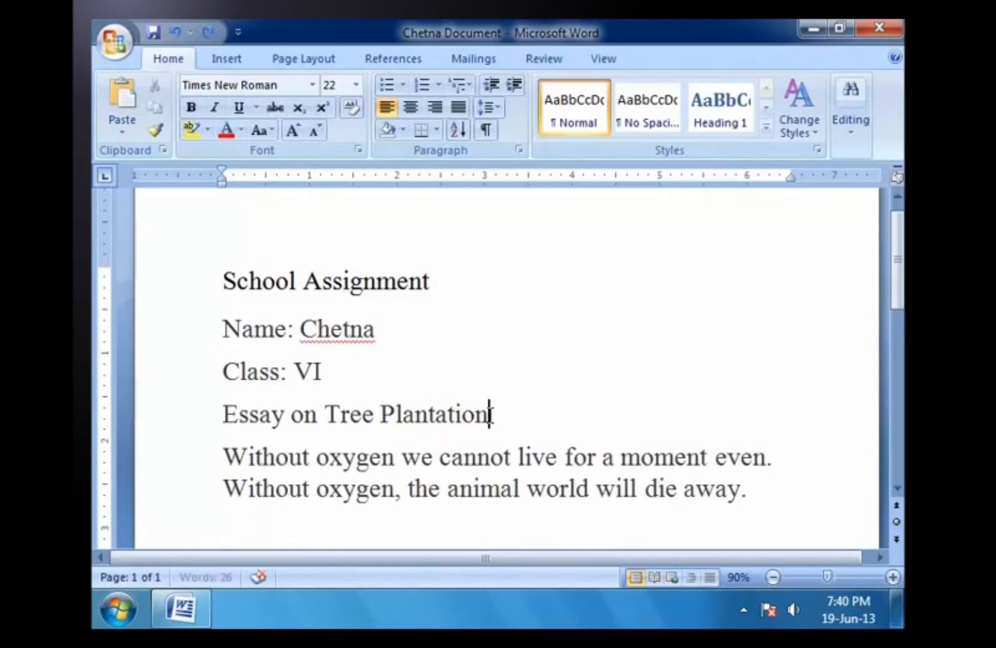
key(BackSpace)
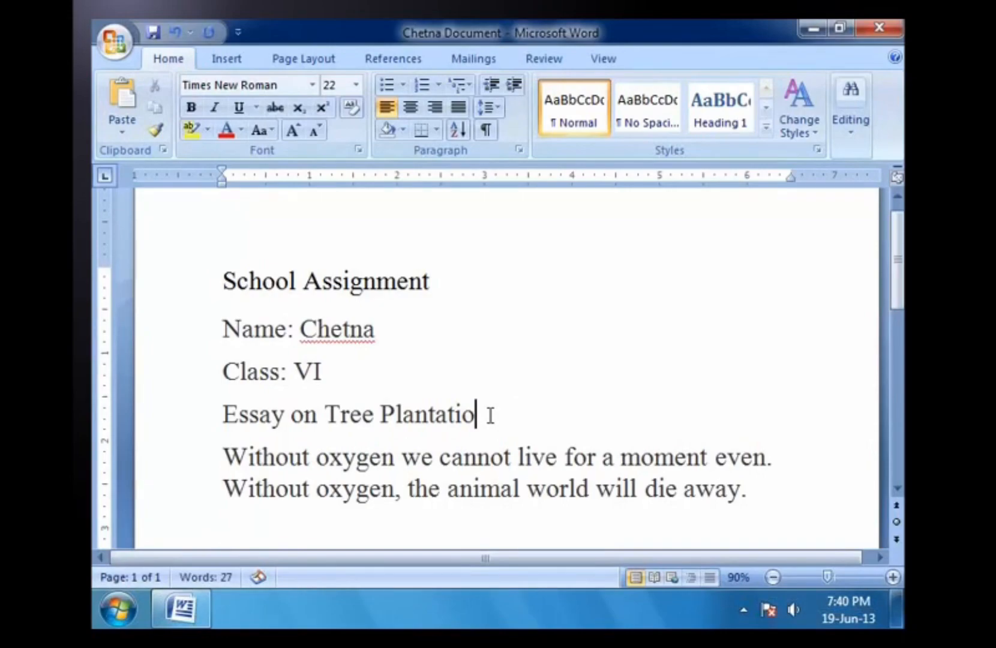
text(n)
Delete the word "Plantation" from the essay title line and undo the deletion
double_click(447, 414)
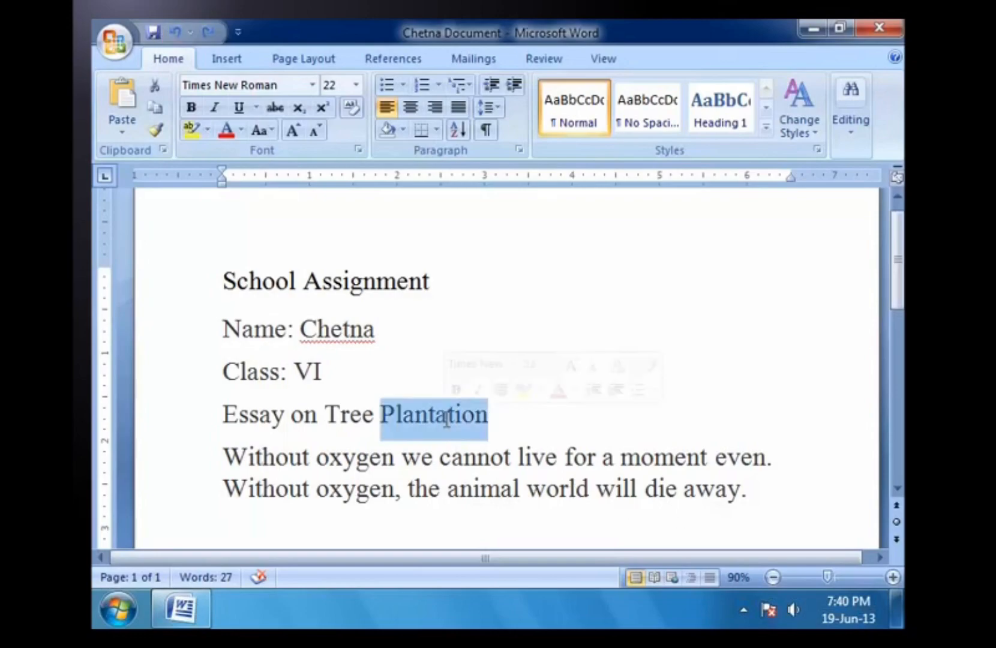
key(Delete)
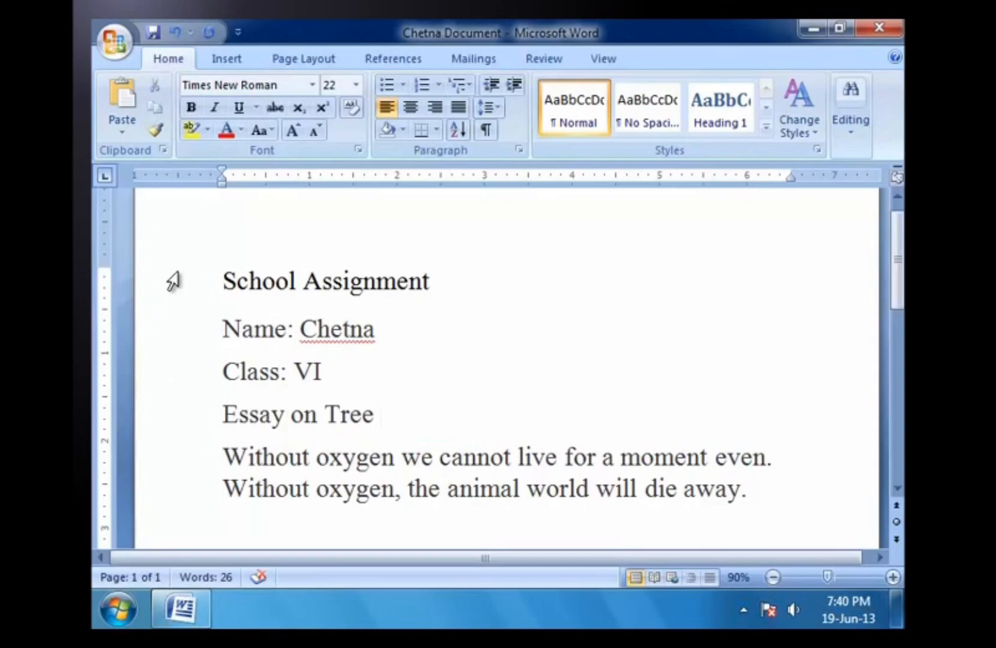
click(177, 32)
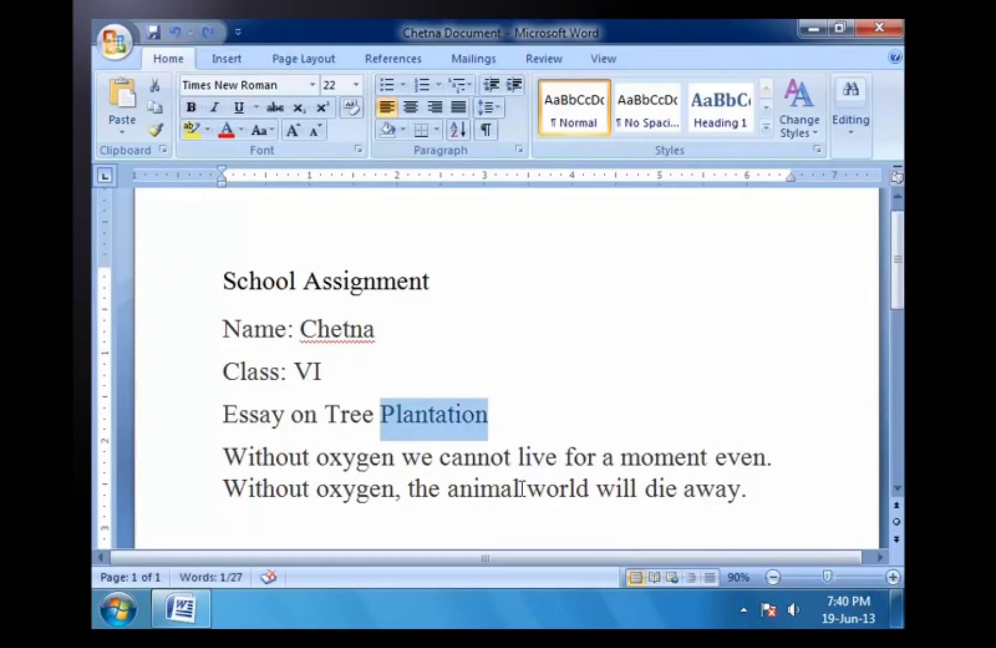
click(503, 429)
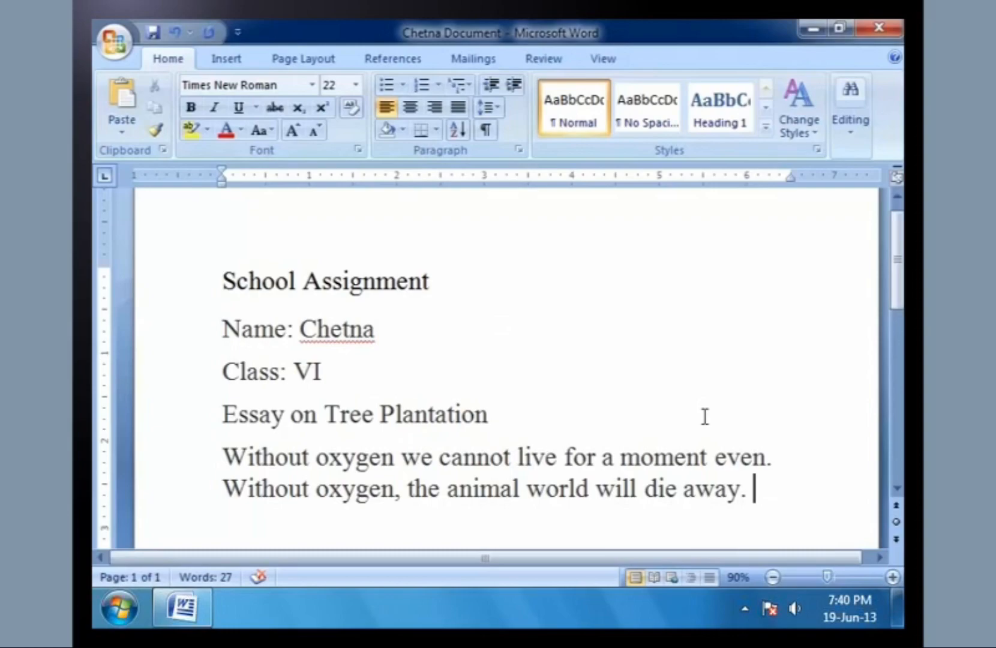
Practise selecting the word "Plantation" and the single line "Without oxygen we cannot live for a moment even.", clearing each selection
key(ctrl+z)
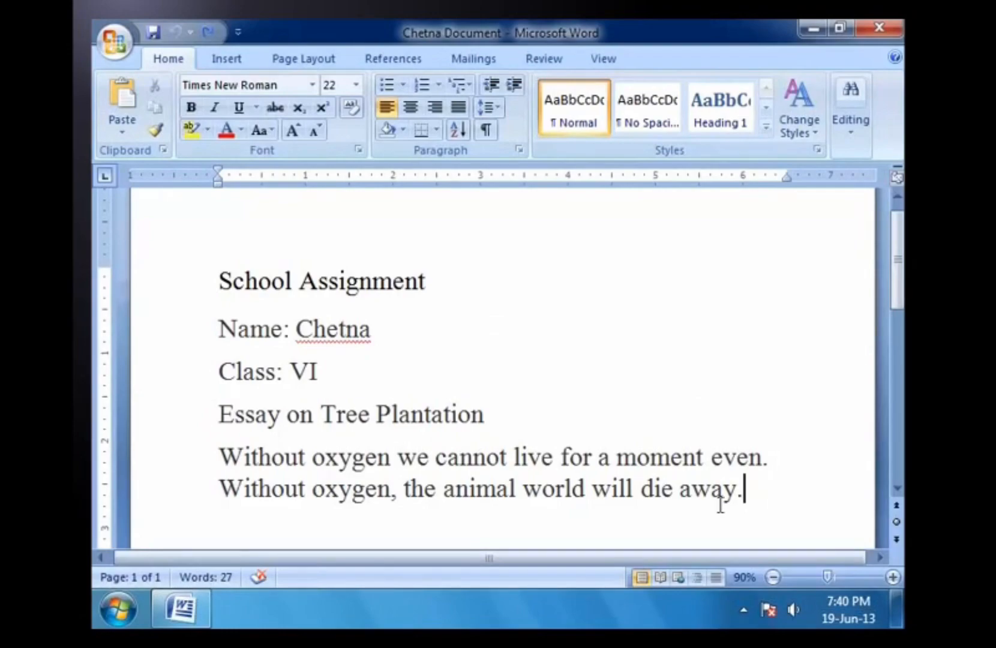
double_click(398, 415)
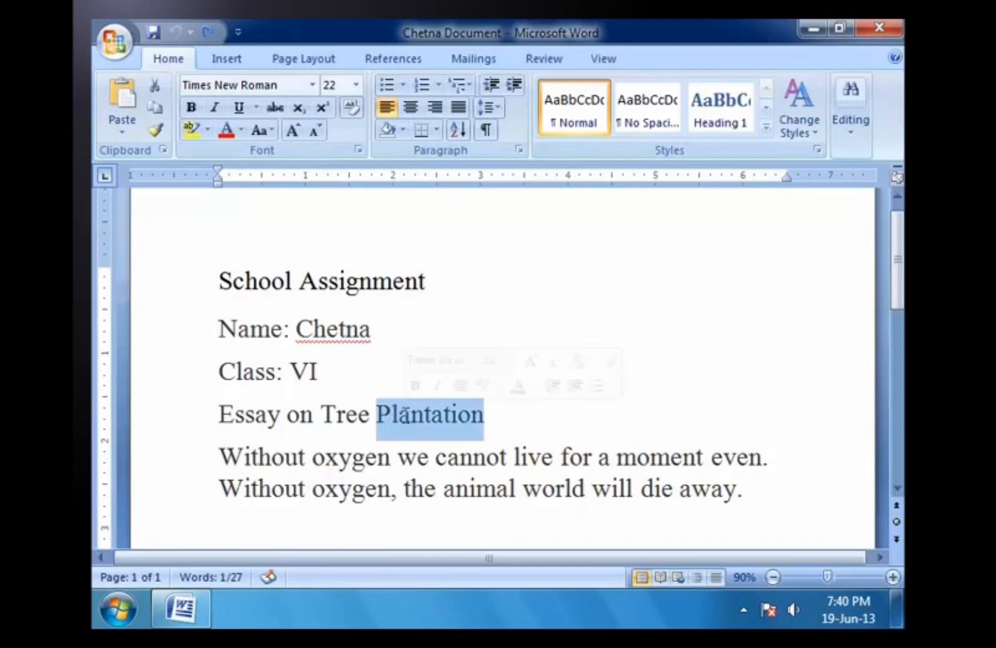
click(493, 426)
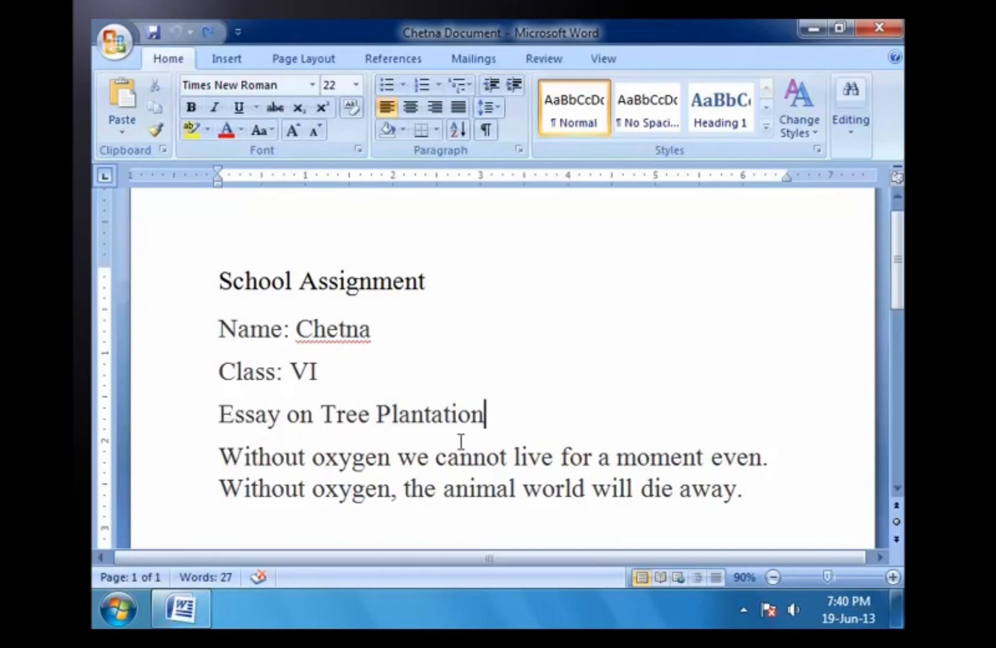
click(767, 459)
key(shift+Home)
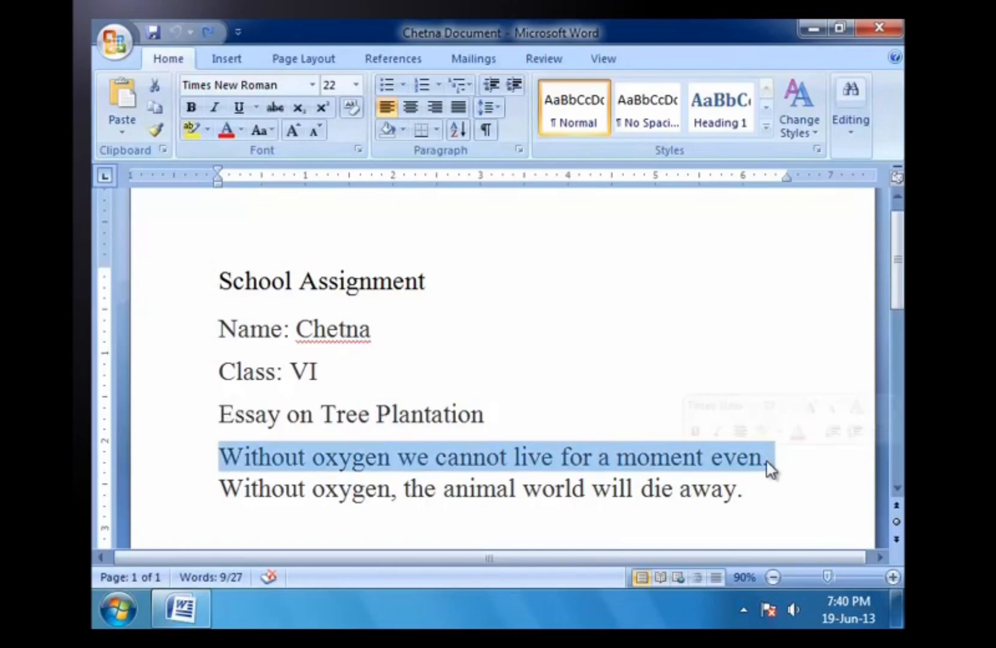
click(784, 524)
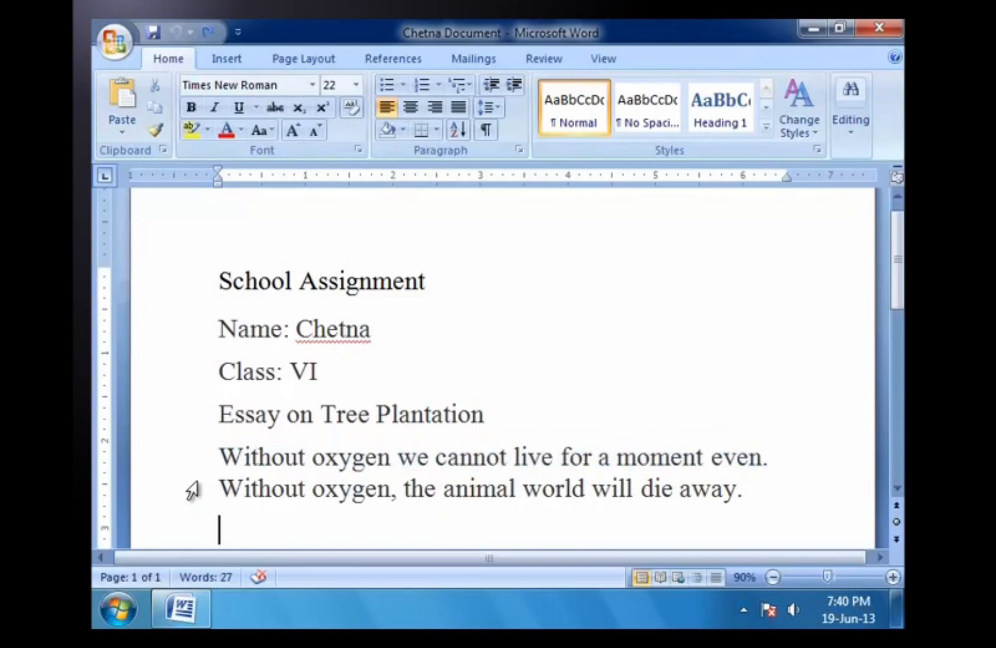
Practise selecting the whole two-line oxygen paragraph and just its second line, and clear the selection
click(201, 484)
double_click(200, 484)
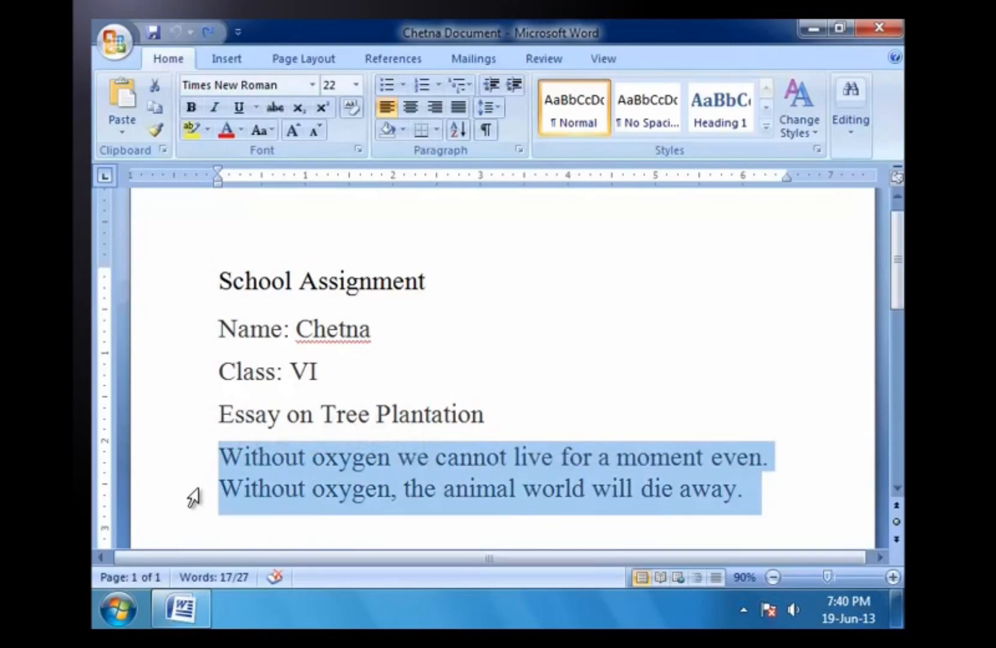
click(193, 497)
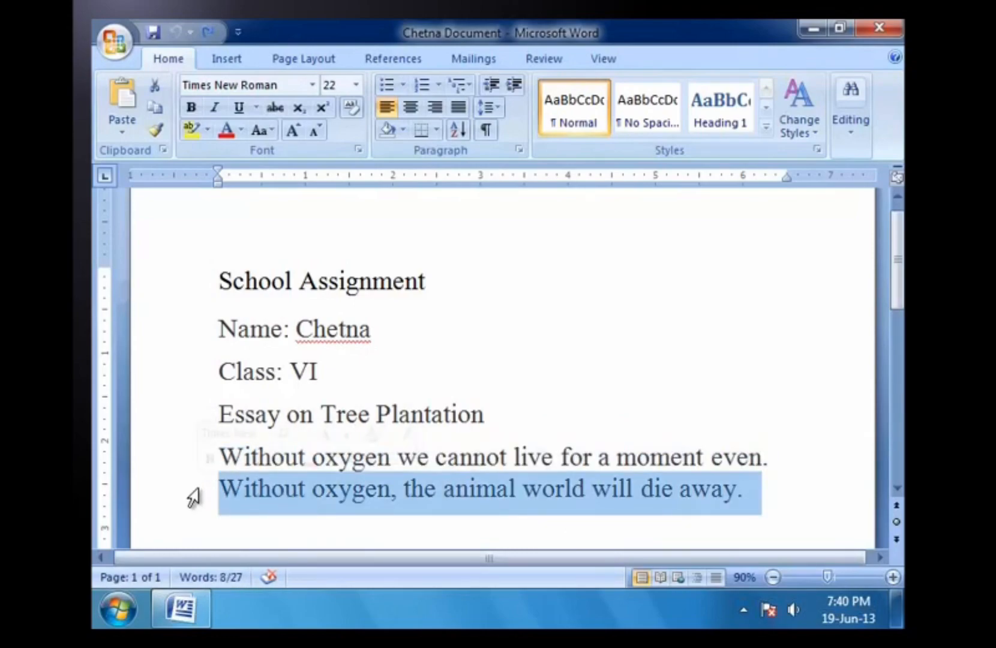
click(338, 536)
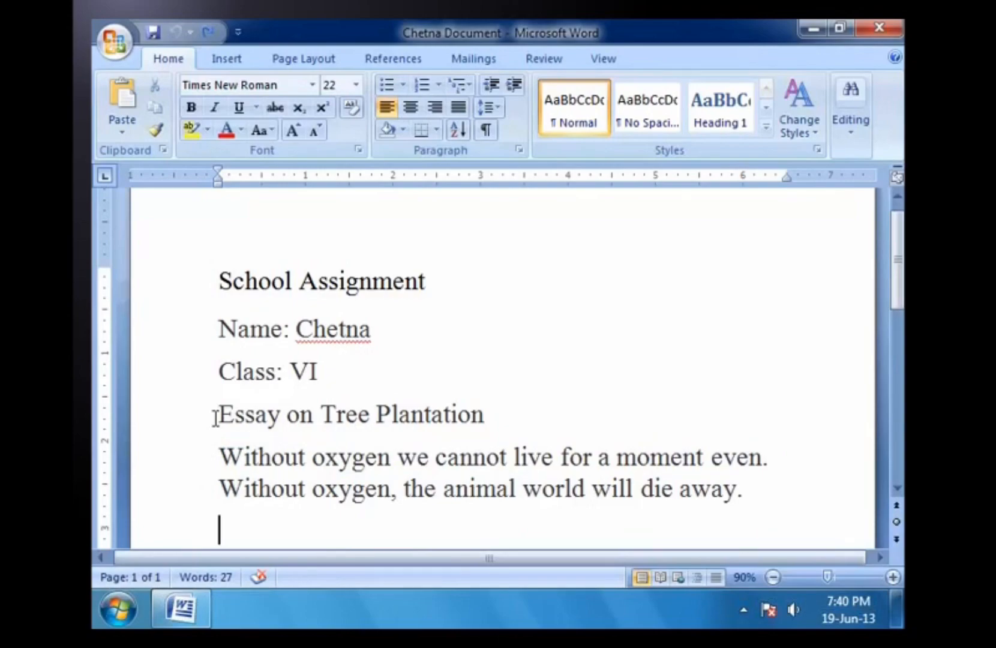
Practise selecting the full line "Essay on Tree Plantation" and clear the selection with the cursor at its end
drag(215, 417, 489, 424)
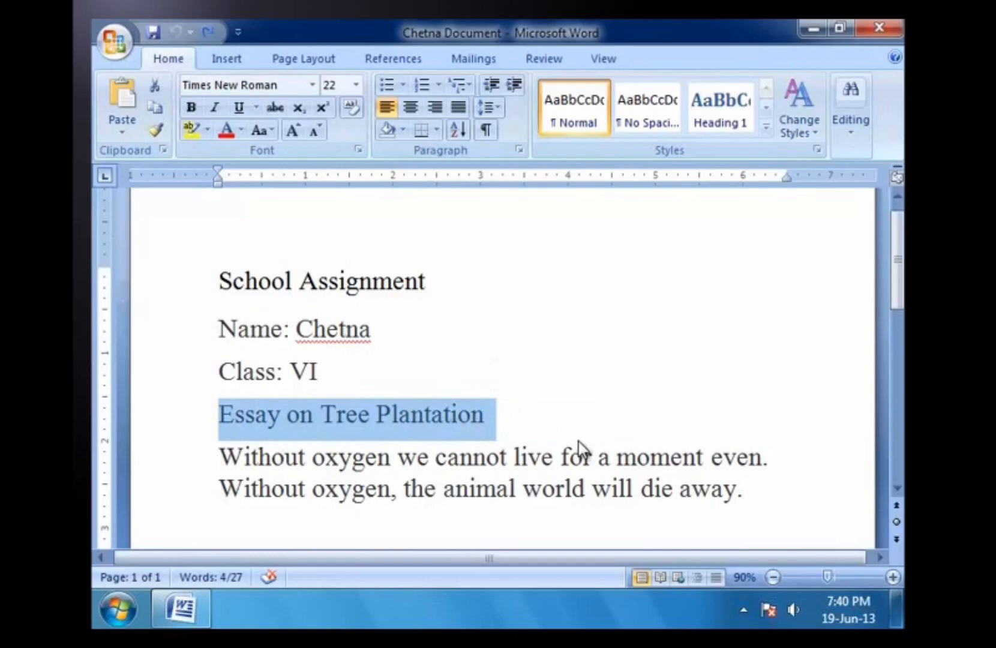
key(Right)
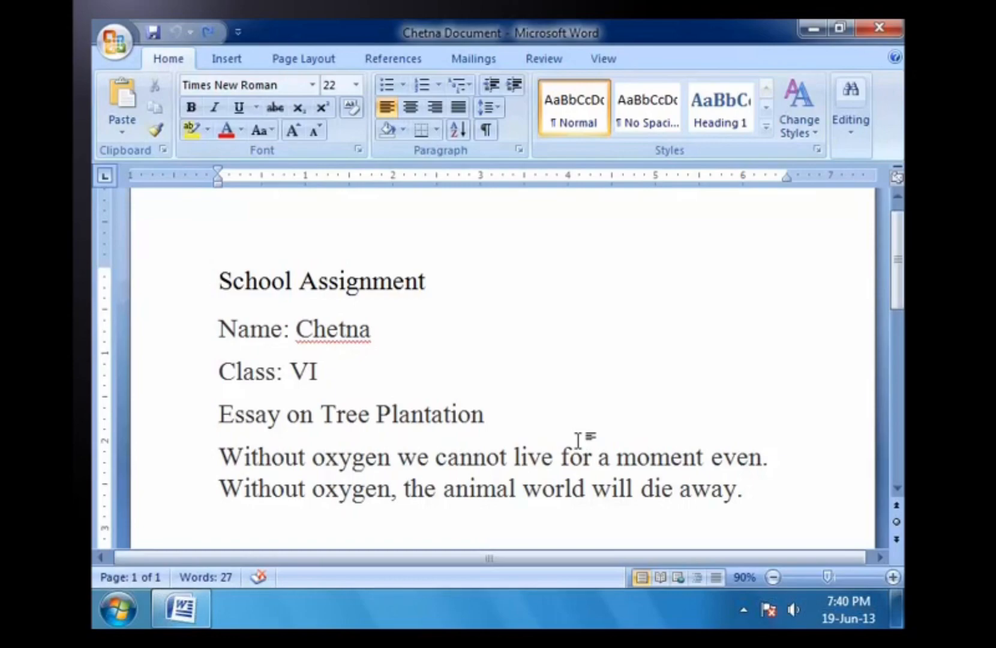
click(506, 429)
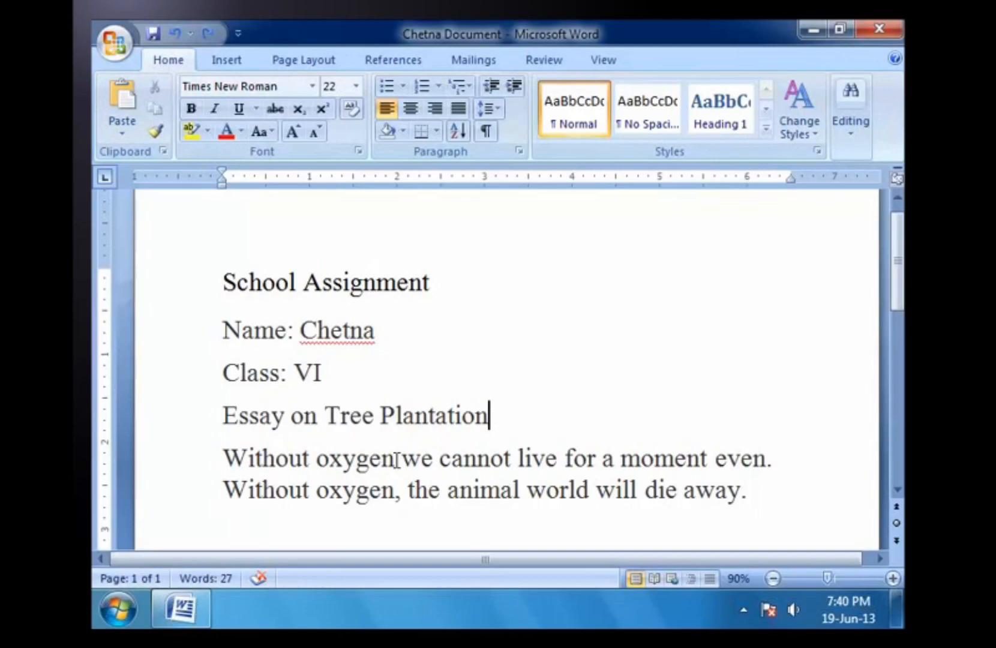
Cut the line "Essay on Tree Plantation" and paste it on a new line below the oxygen paragraph
drag(223, 416, 619, 426)
key(ctrl+c)
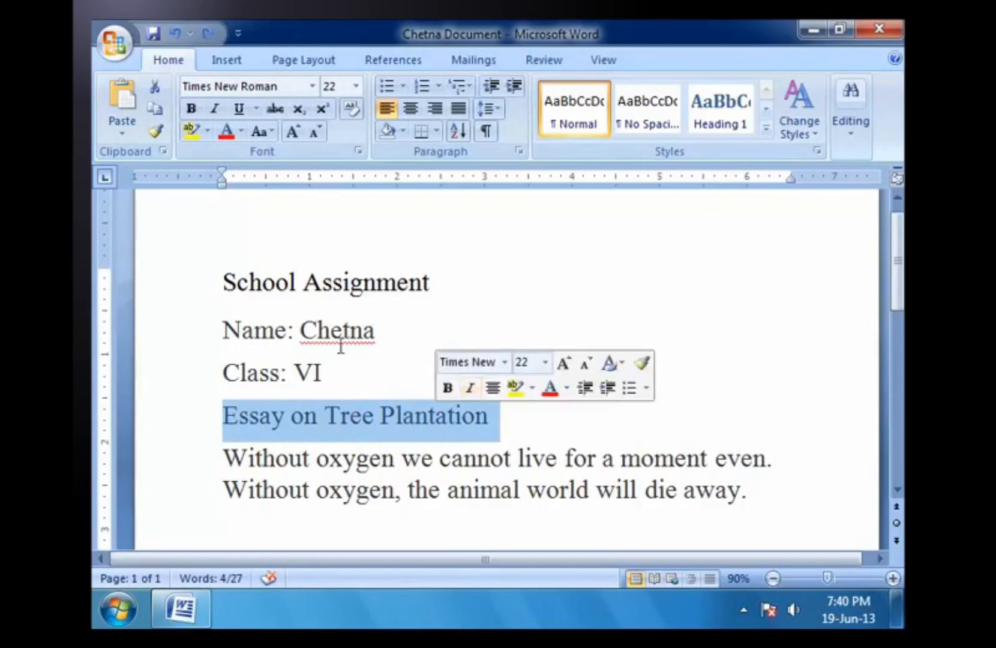
click(161, 90)
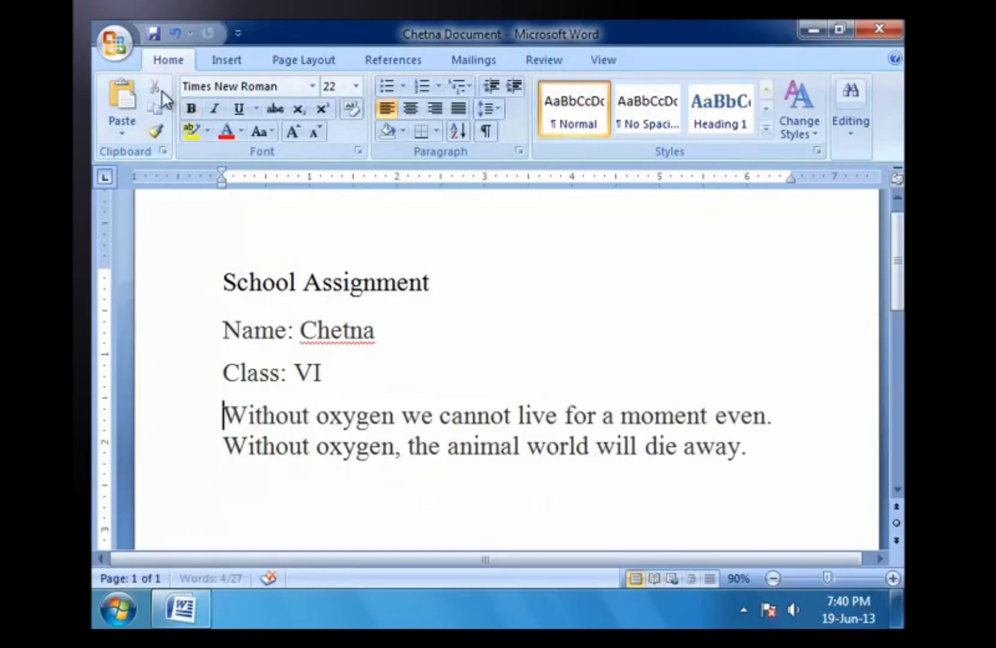
click(760, 447)
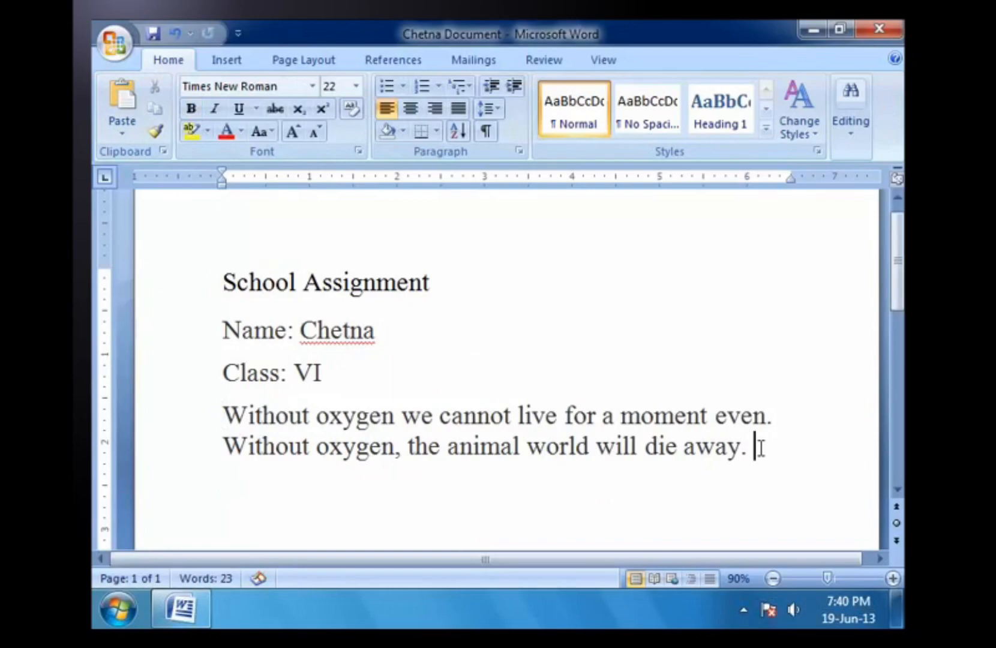
key(Return)
click(123, 123)
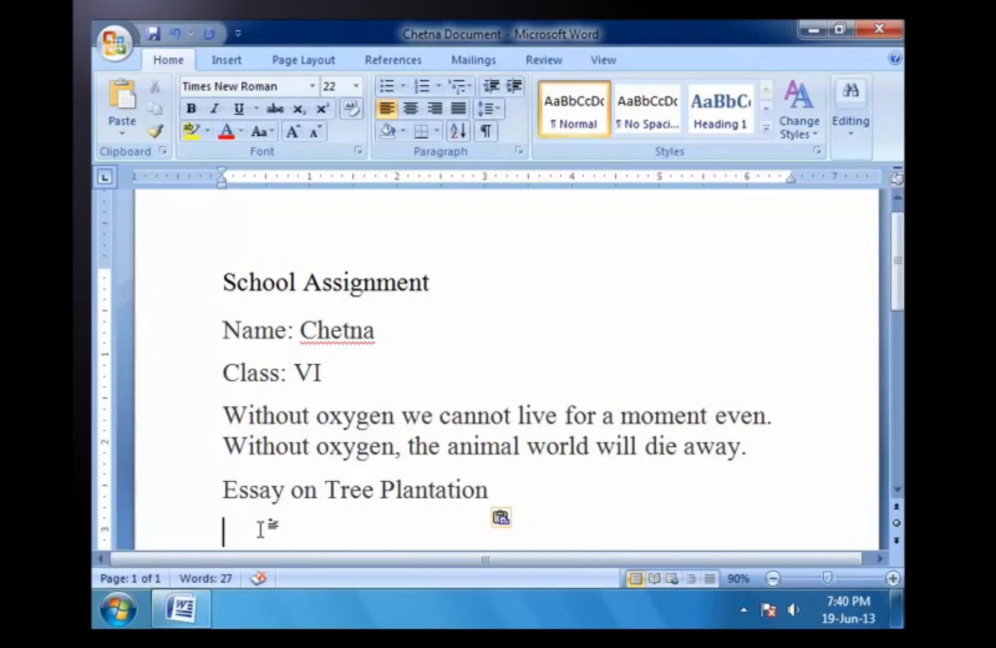
Copy the line "Essay on Tree Plantation" and paste it on a new line below "Class: VI"
drag(222, 484, 501, 484)
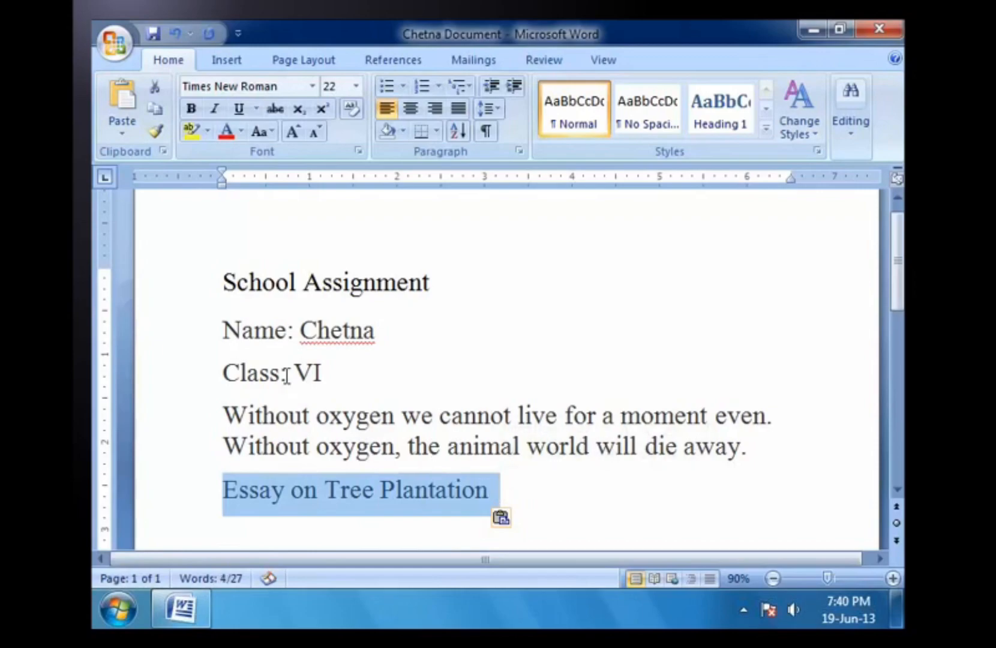
click(157, 114)
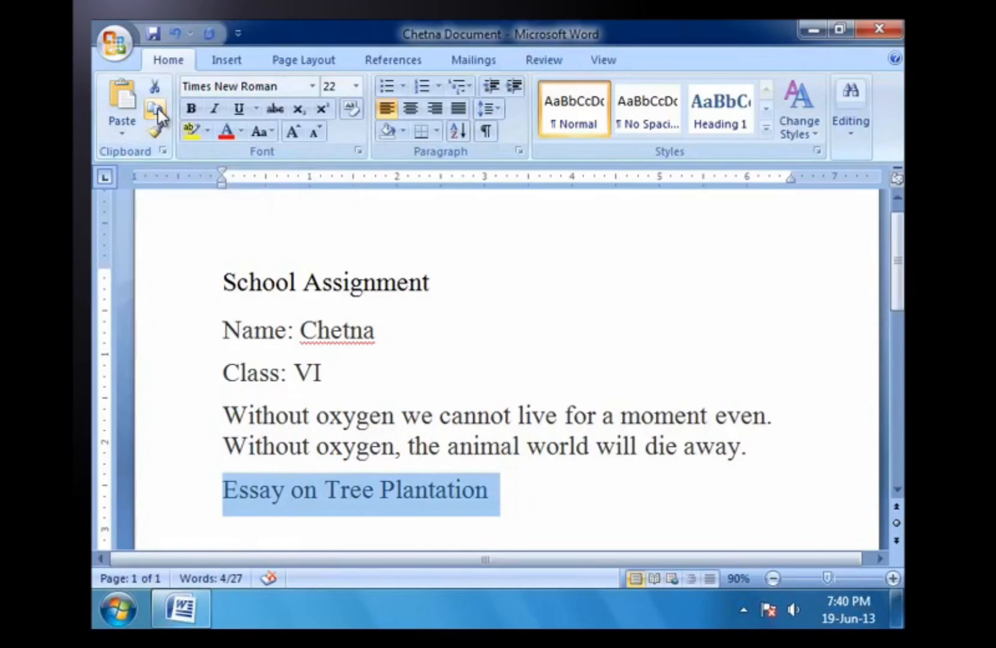
click(338, 373)
key(Return)
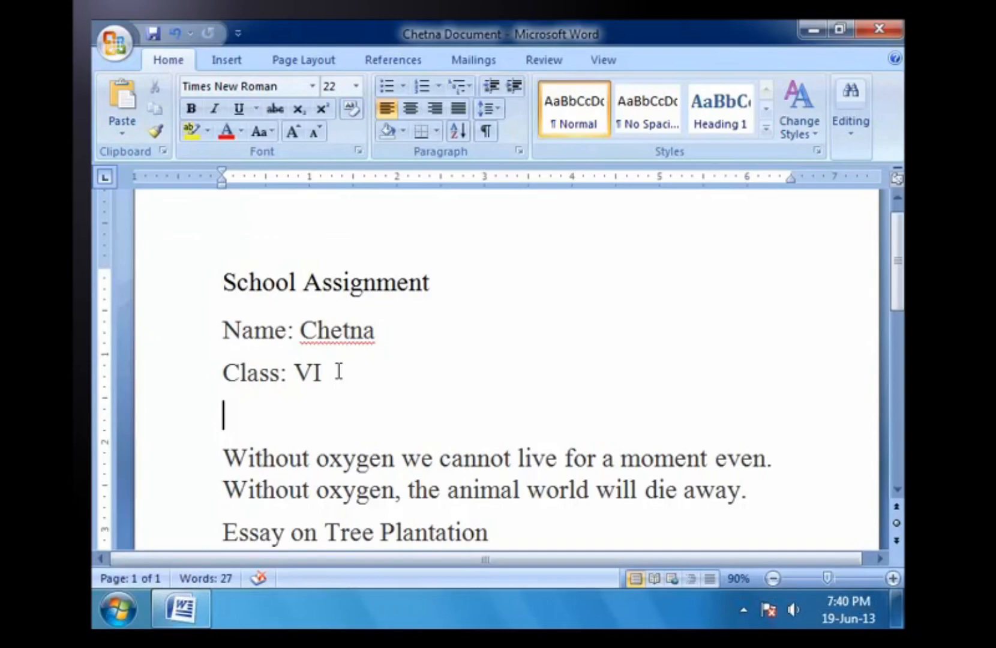
click(117, 101)
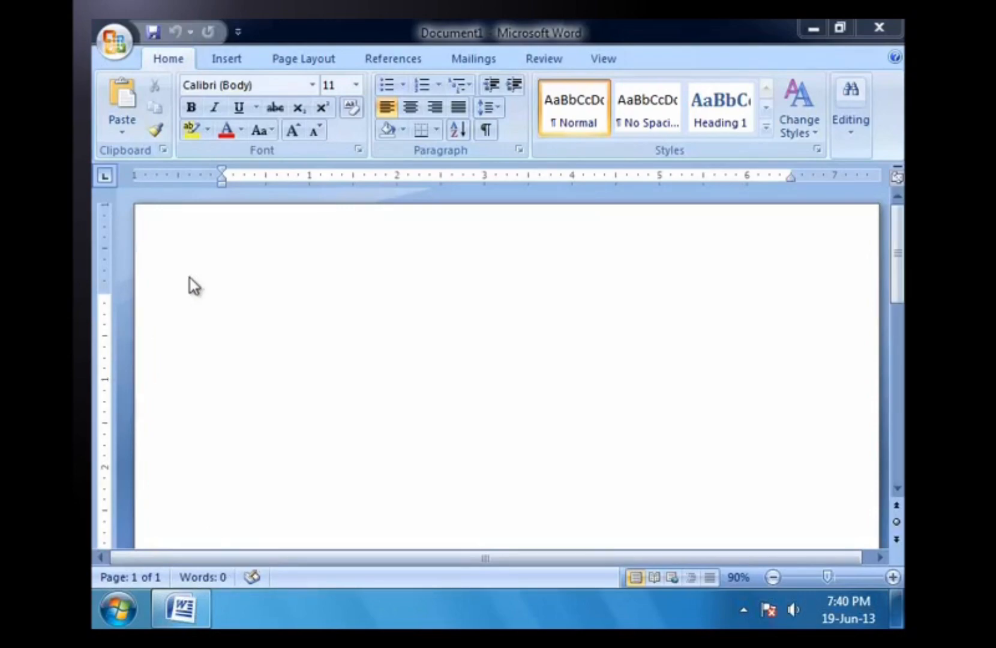
Insert a table with 6 columns and 3 rows into the blank document and undo the insertion
click(207, 269)
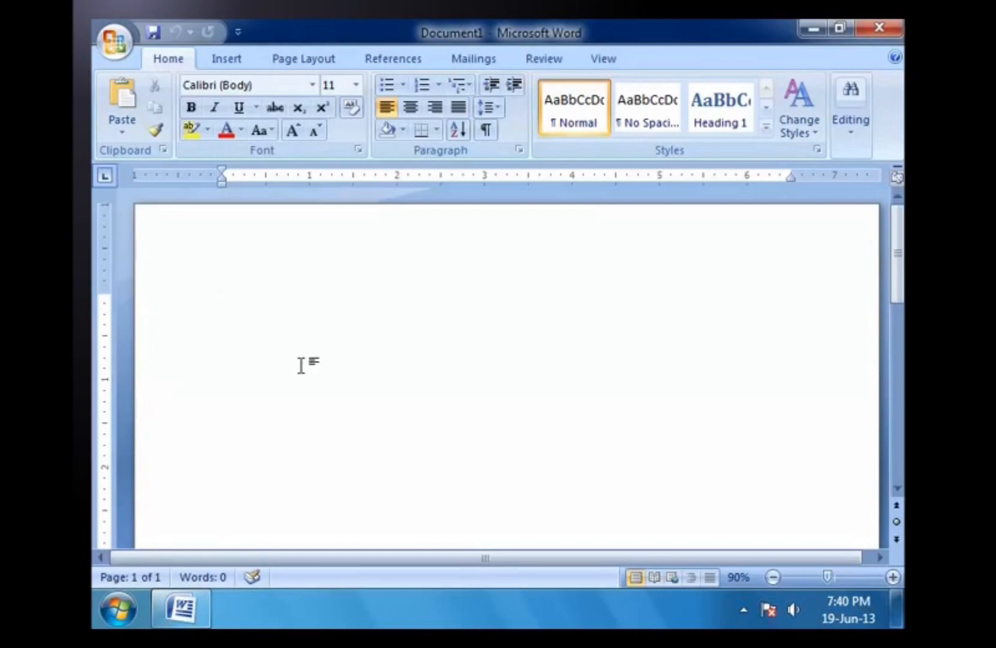
click(233, 60)
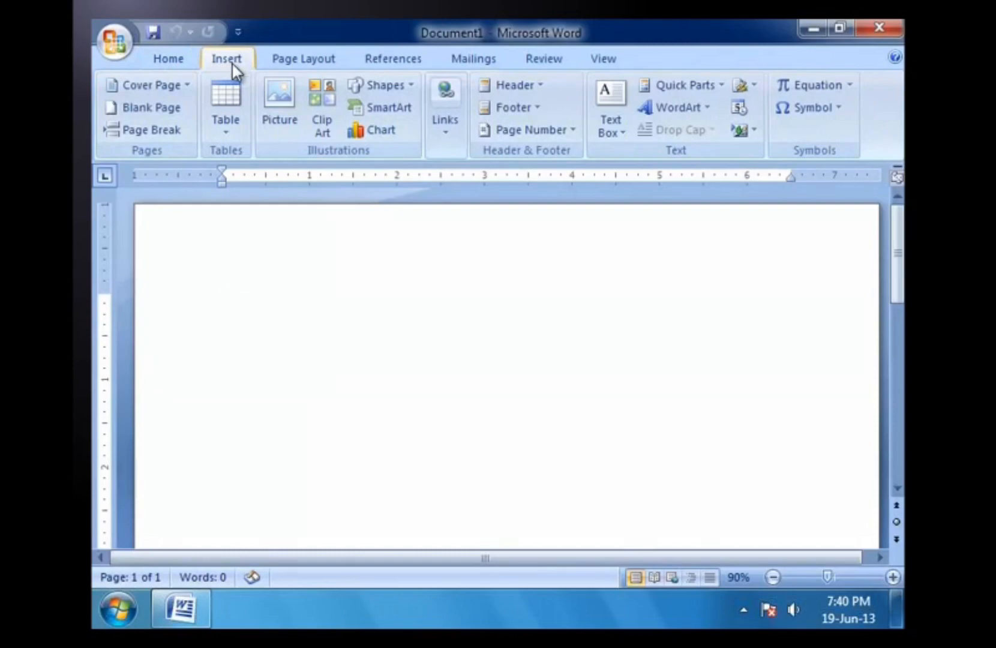
click(225, 123)
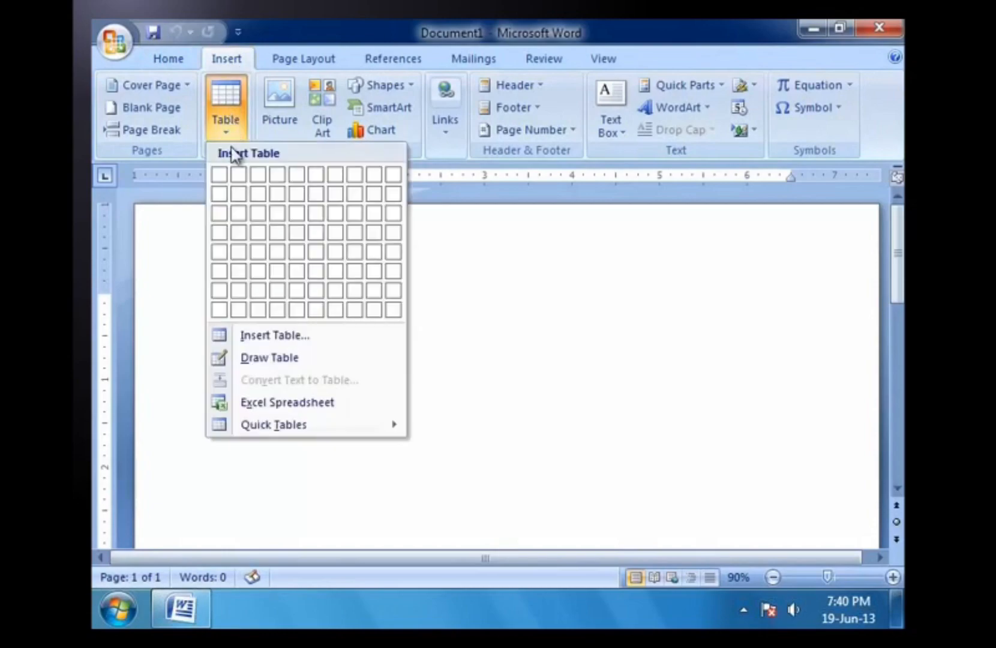
click(280, 338)
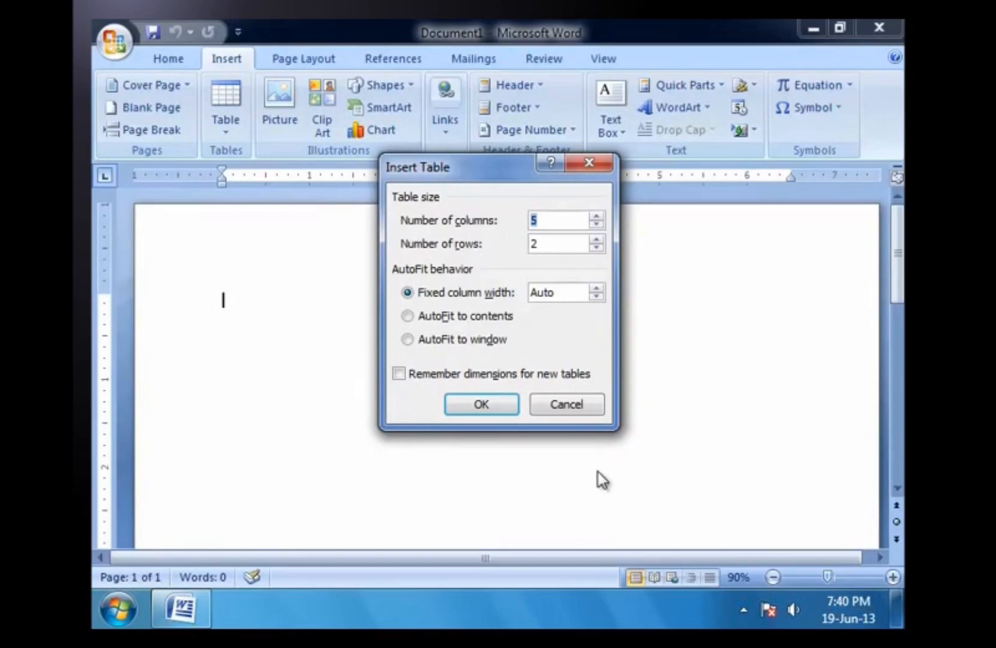
click(598, 215)
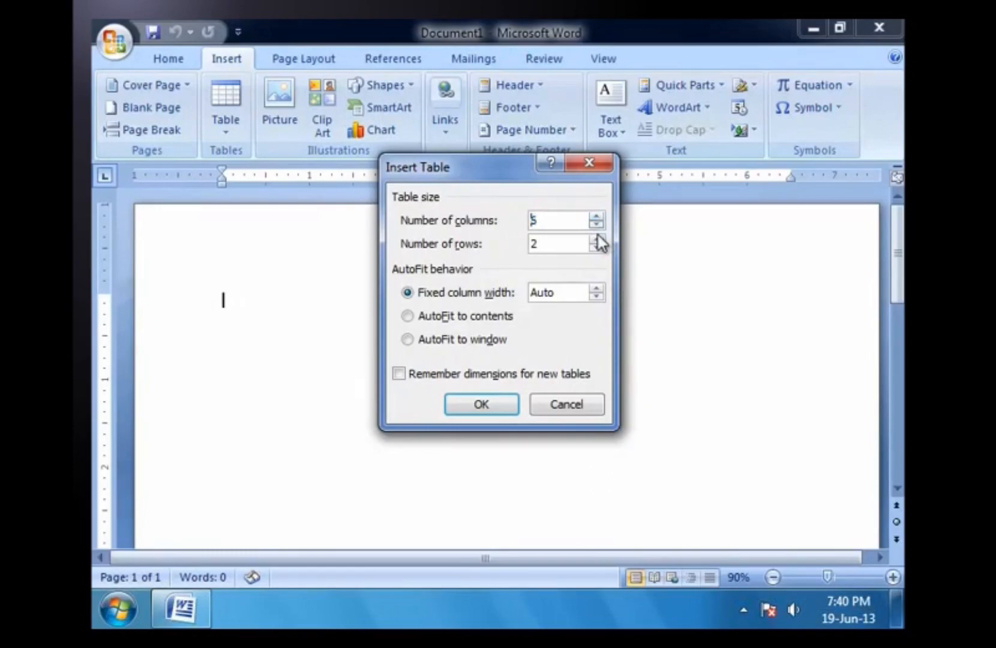
click(598, 240)
click(509, 411)
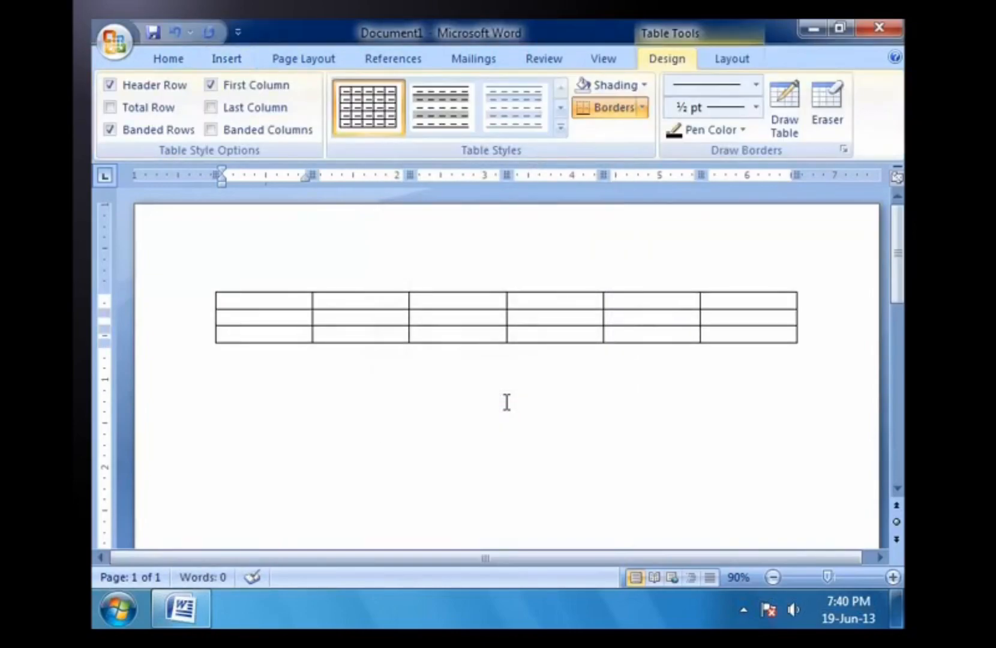
key(ctrl+z)
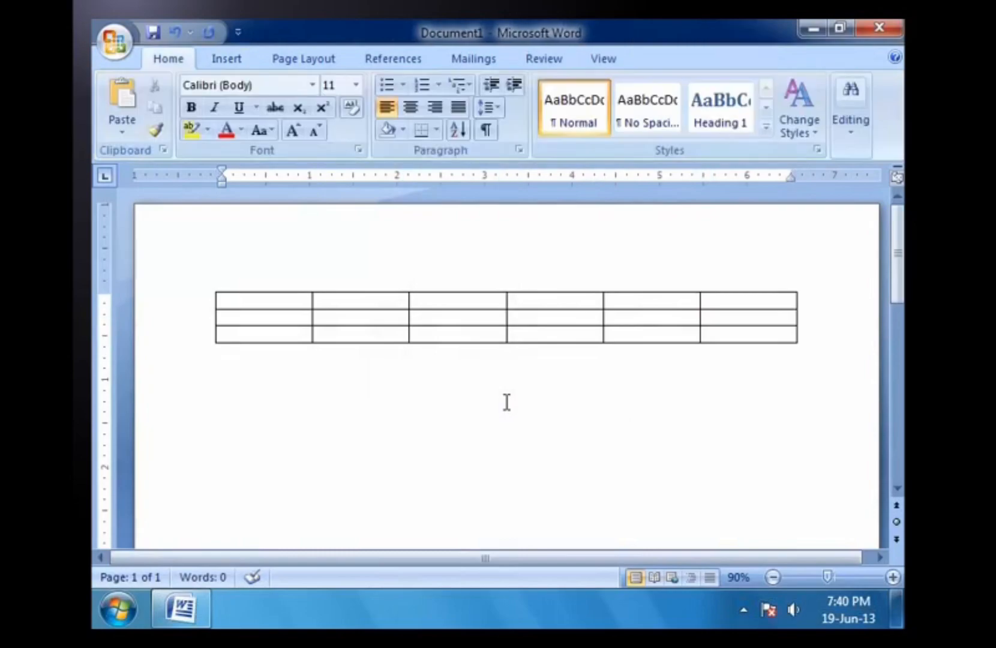
key(ctrl+z)
Insert a table with 3 columns and 5 rows at the start of the blank document
click(227, 60)
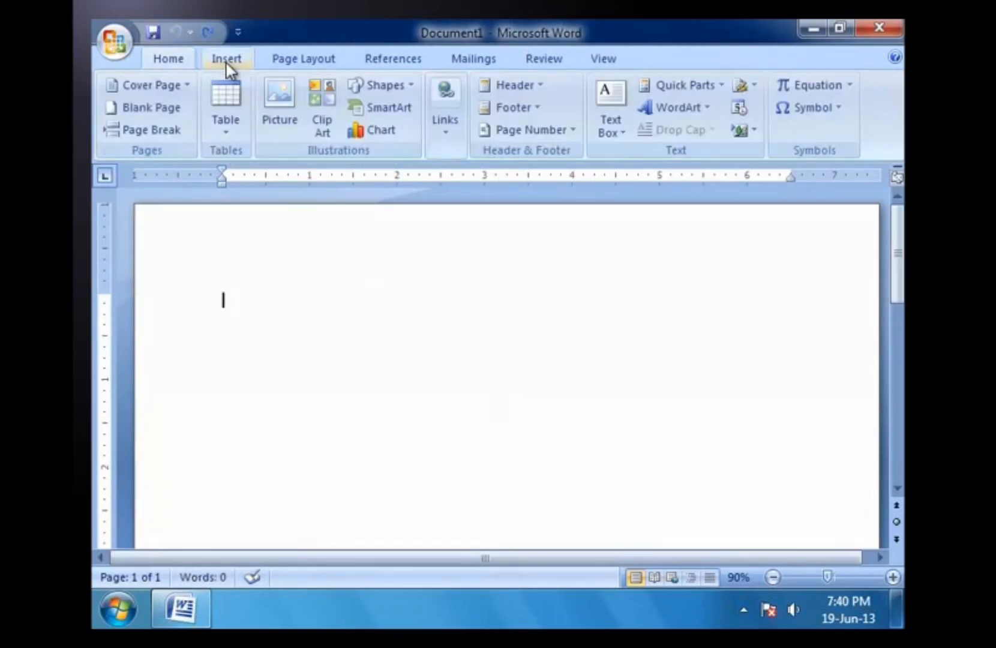
click(225, 104)
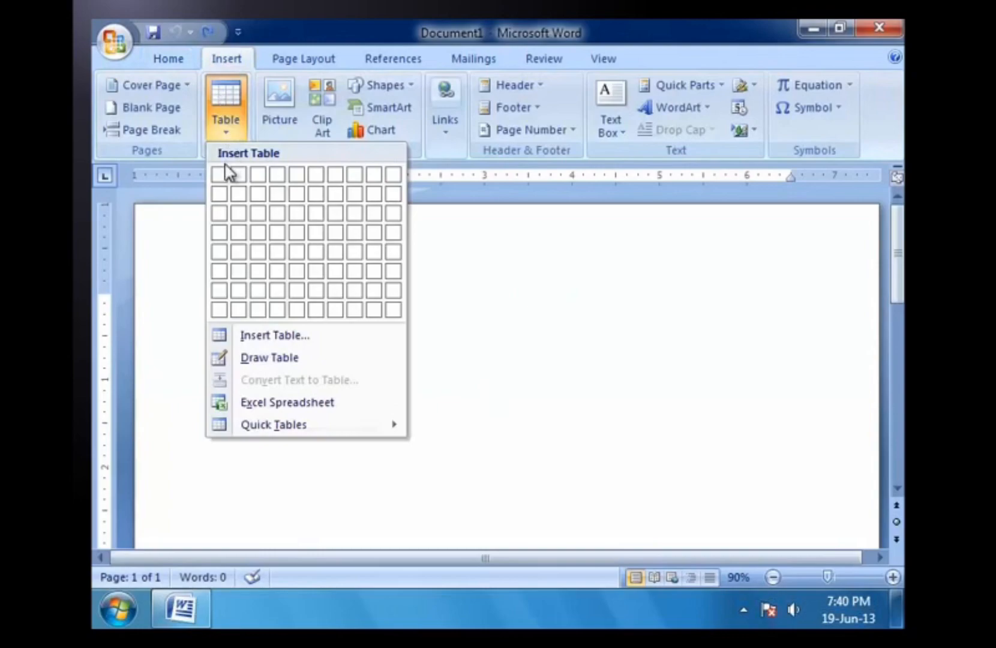
click(258, 253)
click(382, 448)
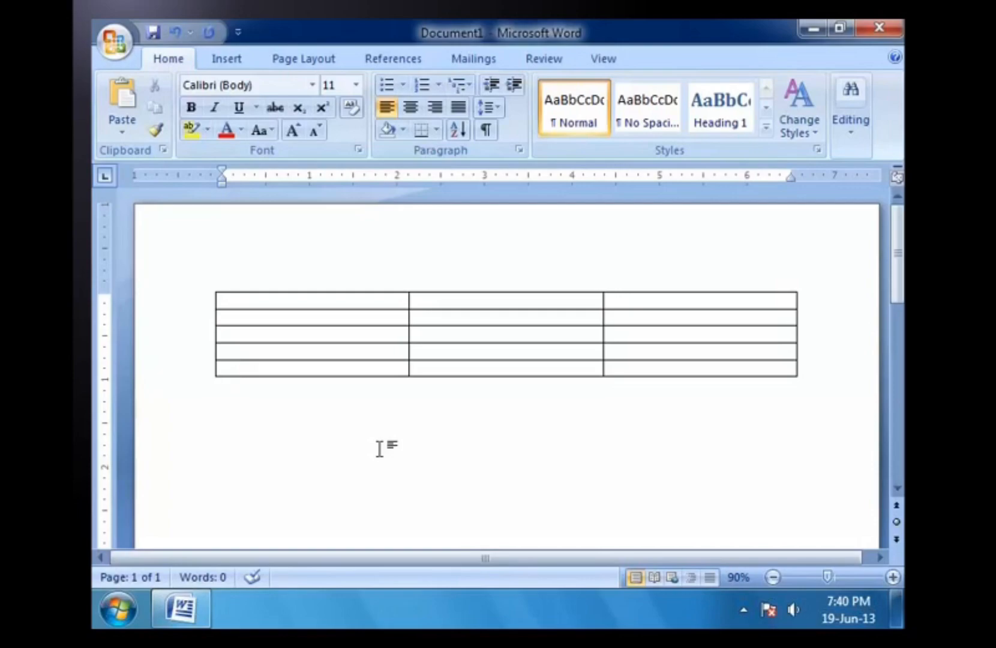
Open the table's properties and review its border and shading options
click(374, 302)
right_click(372, 303)
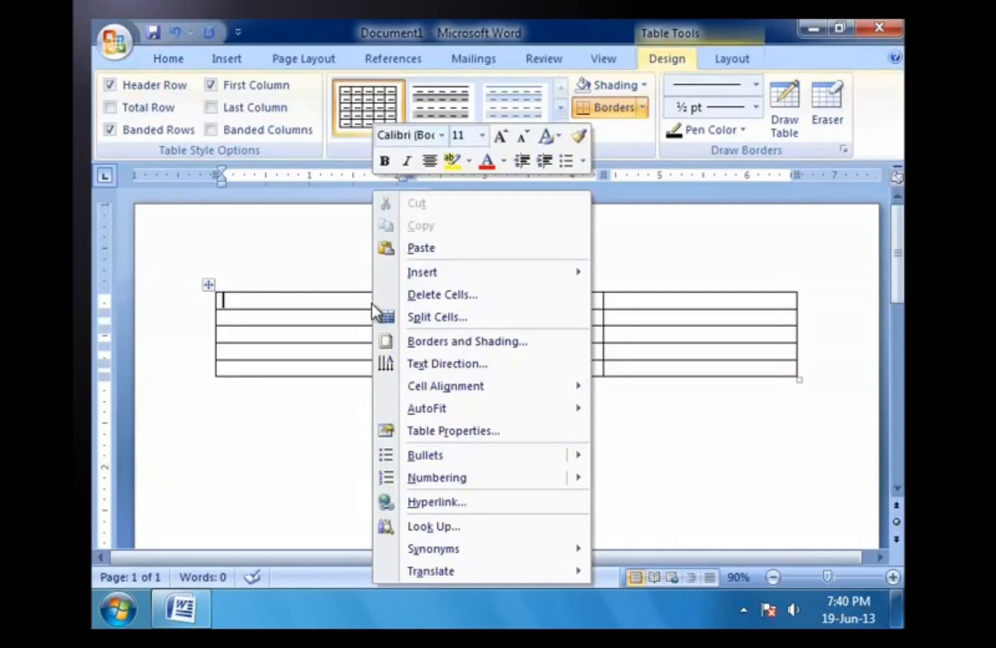
click(473, 429)
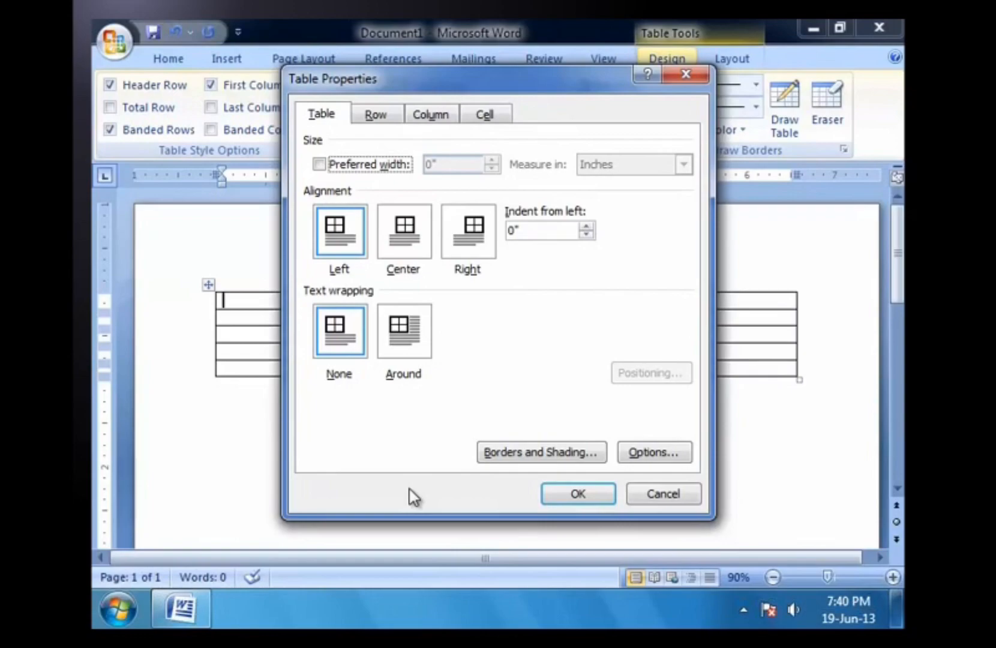
click(500, 455)
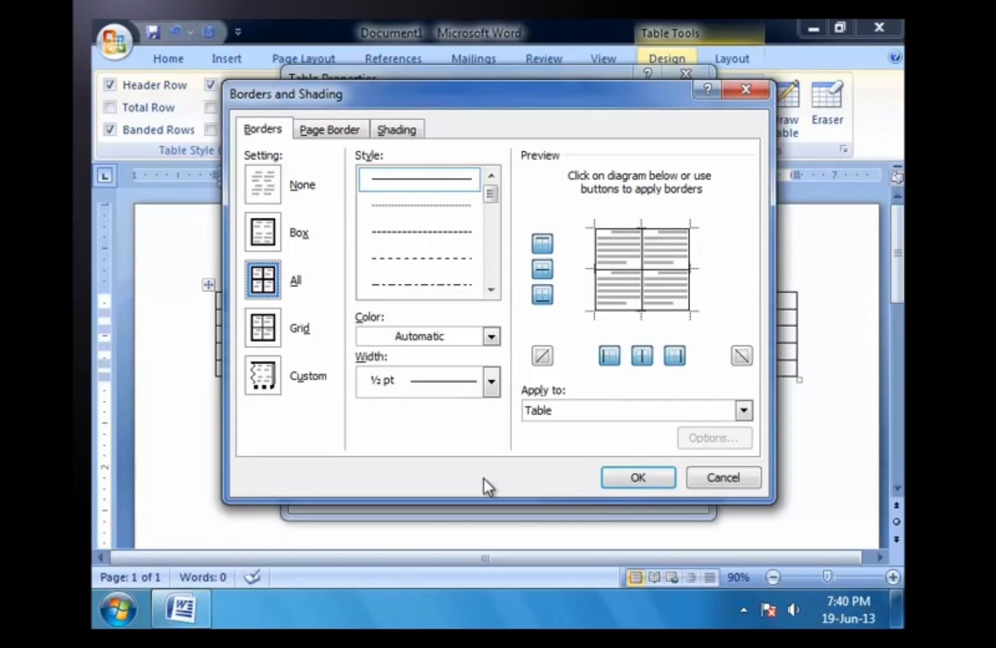
click(395, 131)
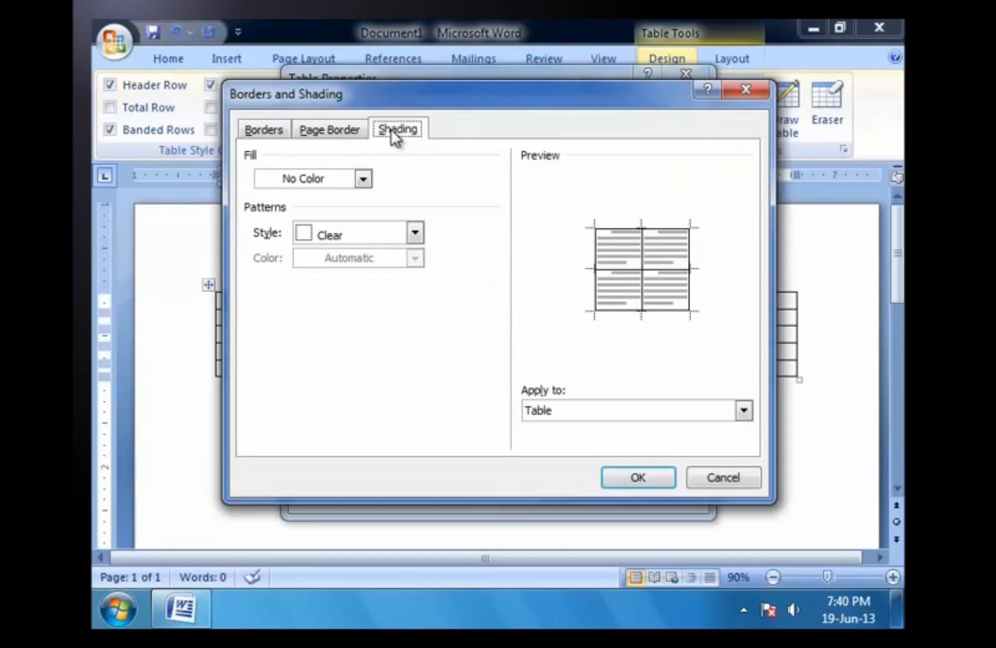
click(613, 483)
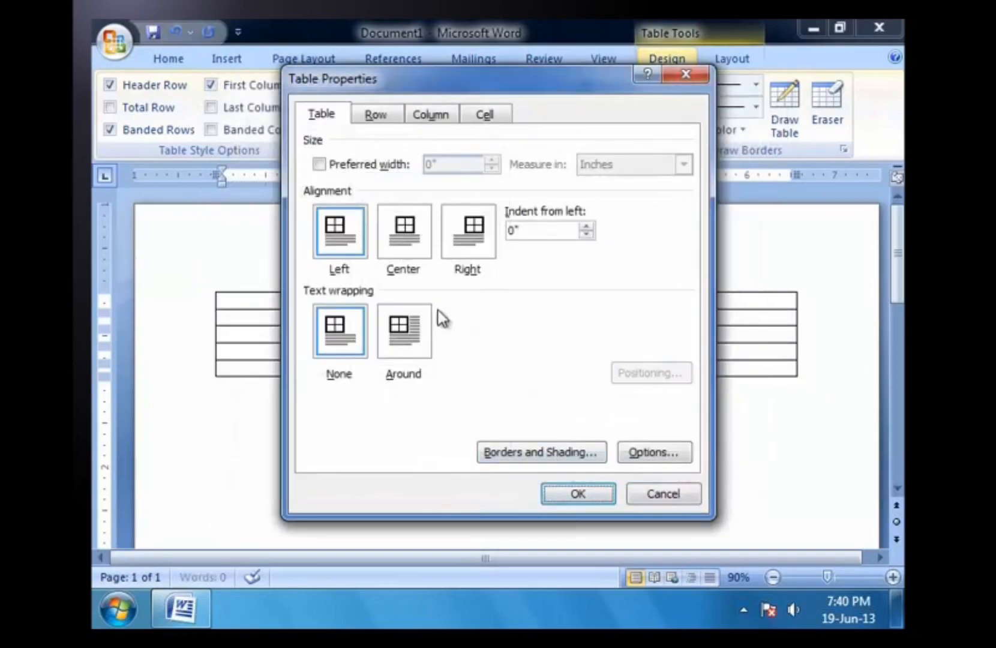
Review the row, column and cell options in the table properties and close the dialog
click(366, 115)
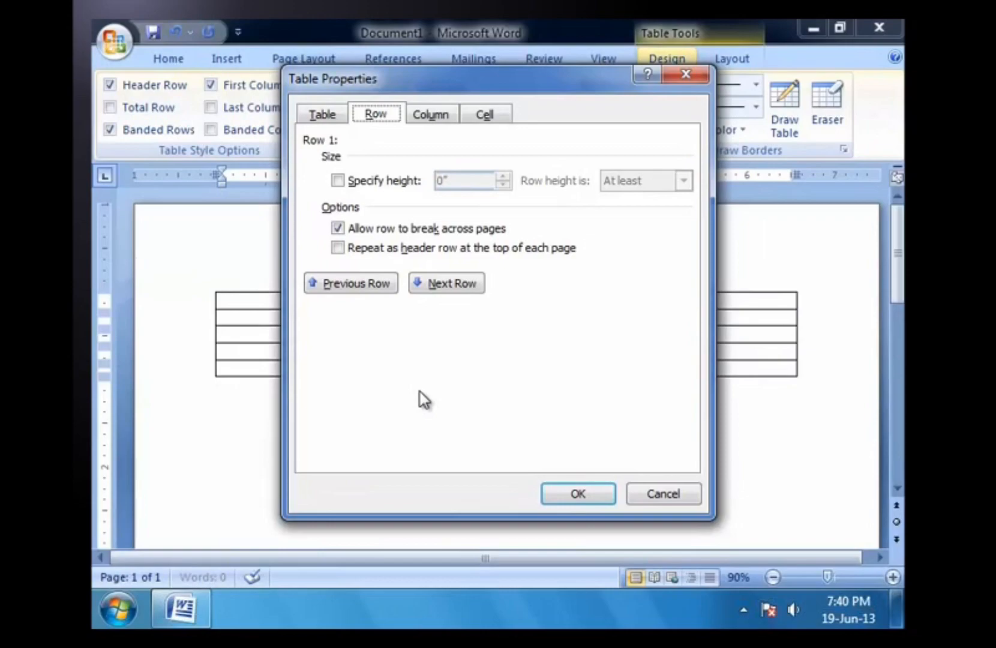
click(430, 115)
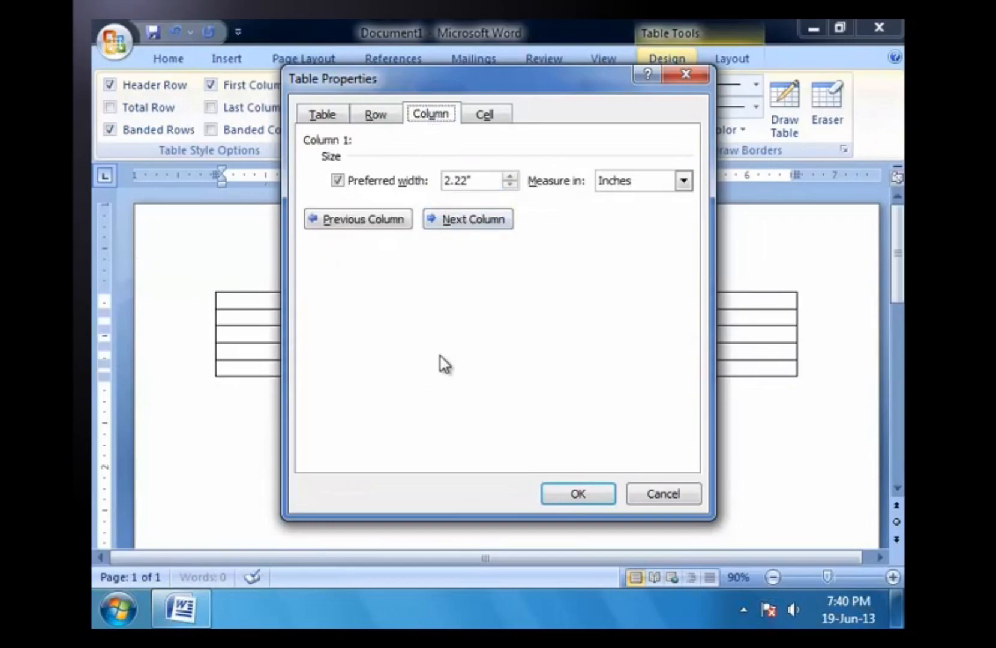
click(506, 116)
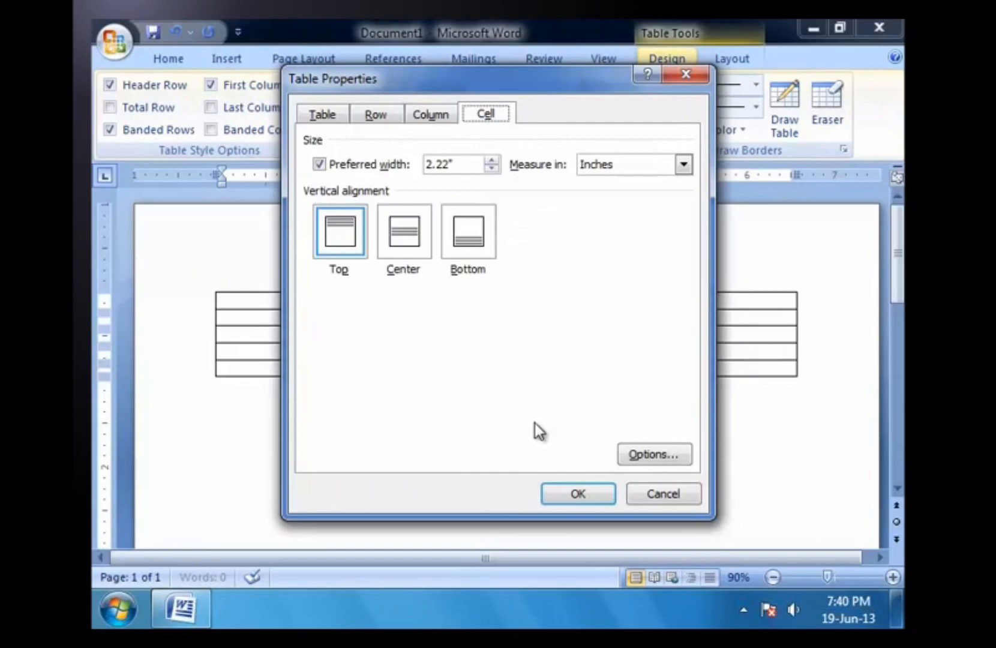
click(557, 492)
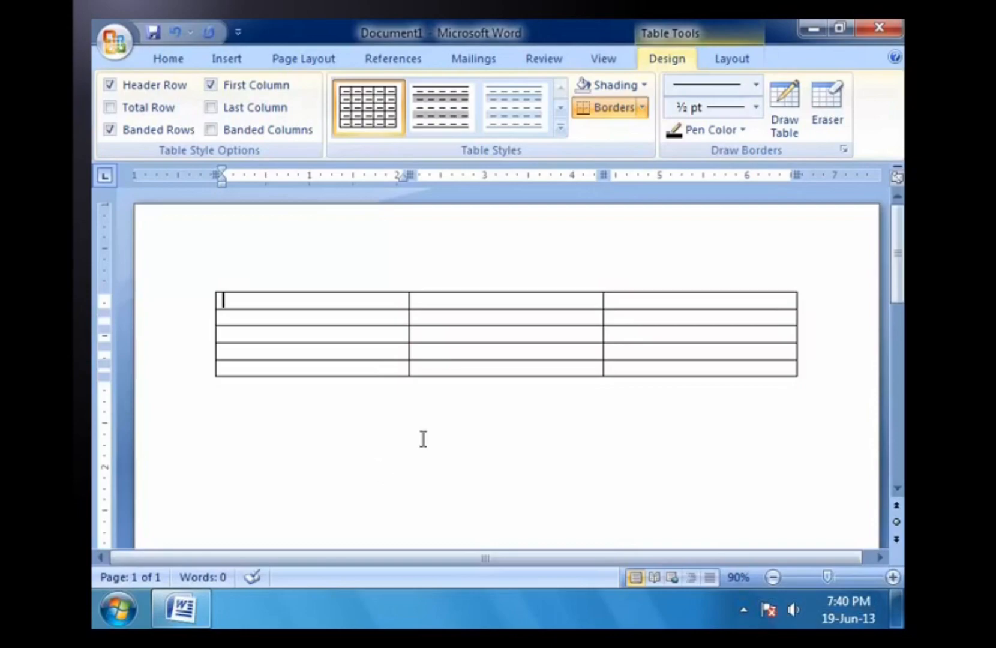
Insert a new column to the left of the table's second column and clear the selection
click(445, 307)
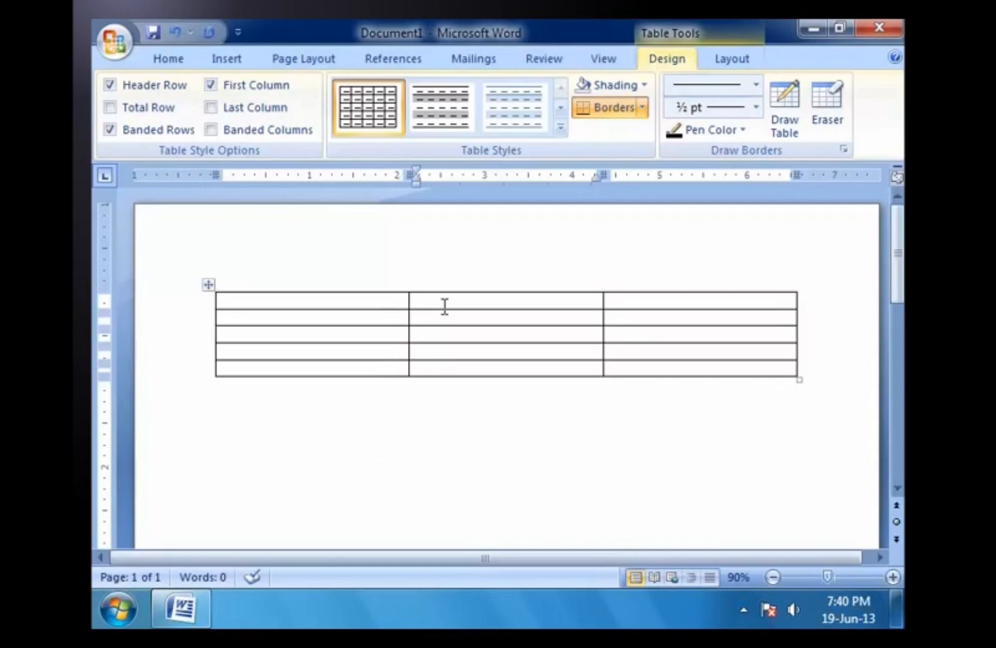
right_click(445, 307)
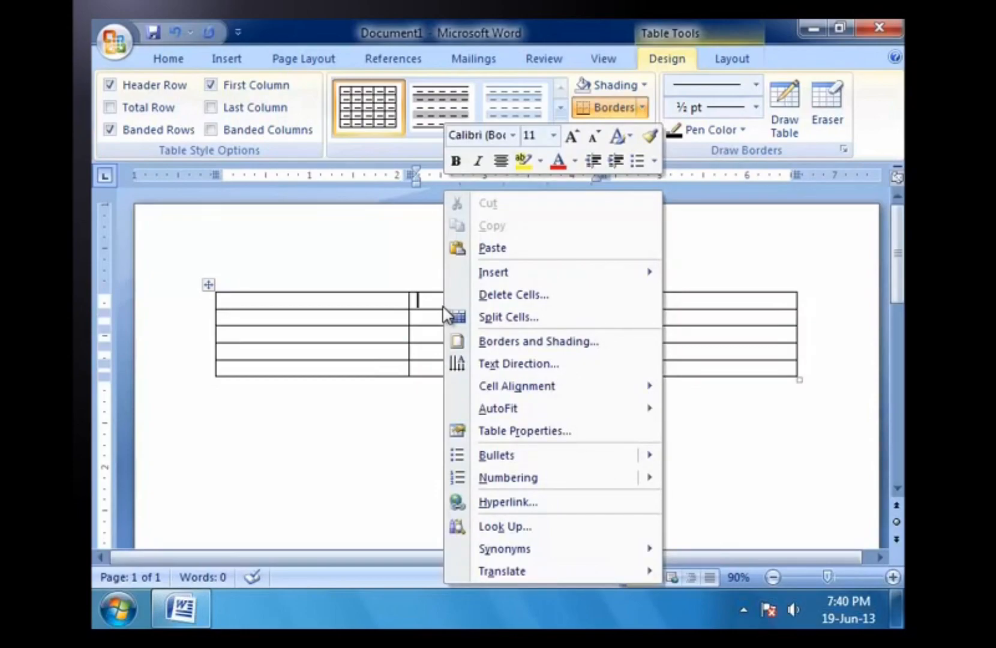
mouse_move(527, 270)
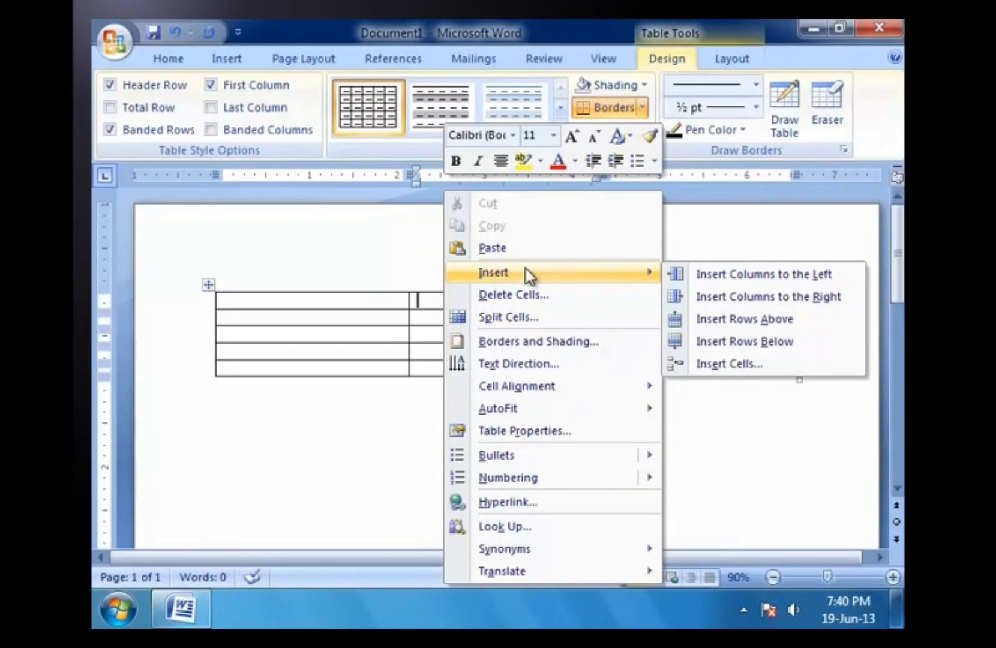
click(707, 277)
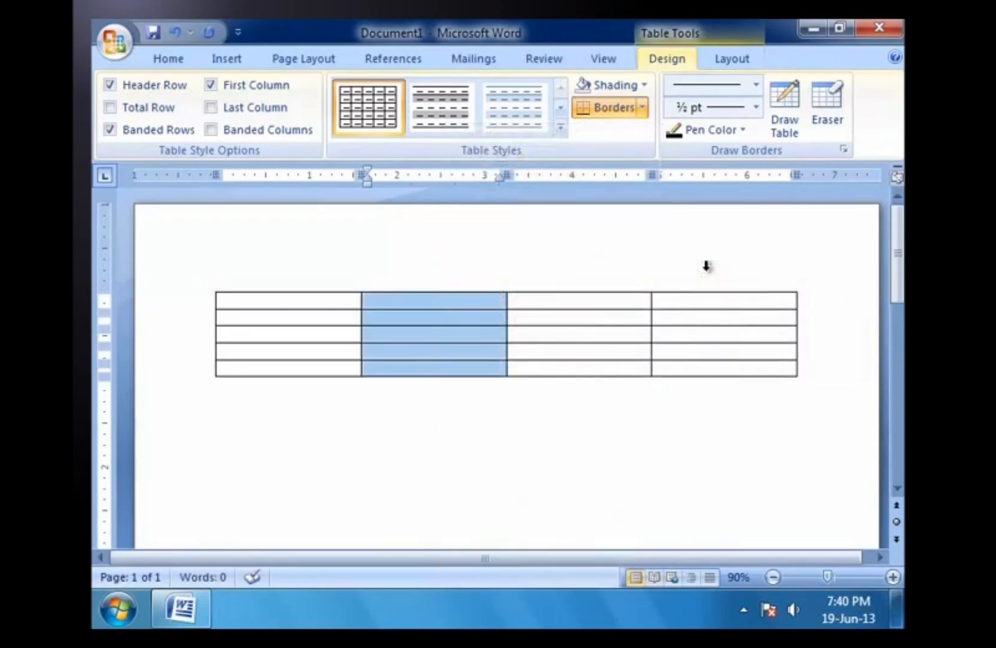
click(522, 301)
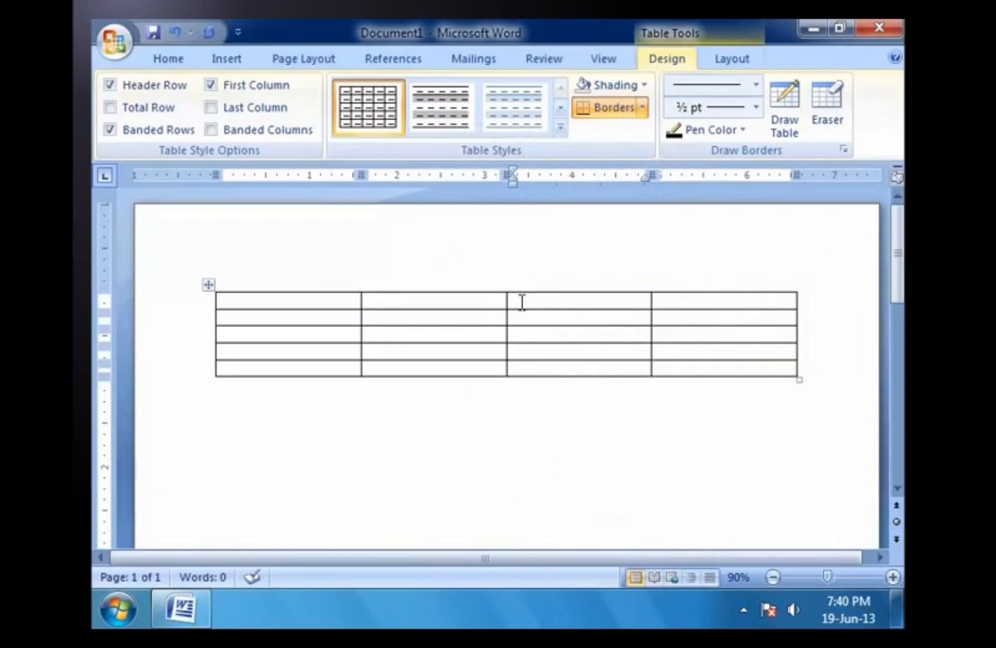
Delete the entire last column of the table
click(674, 303)
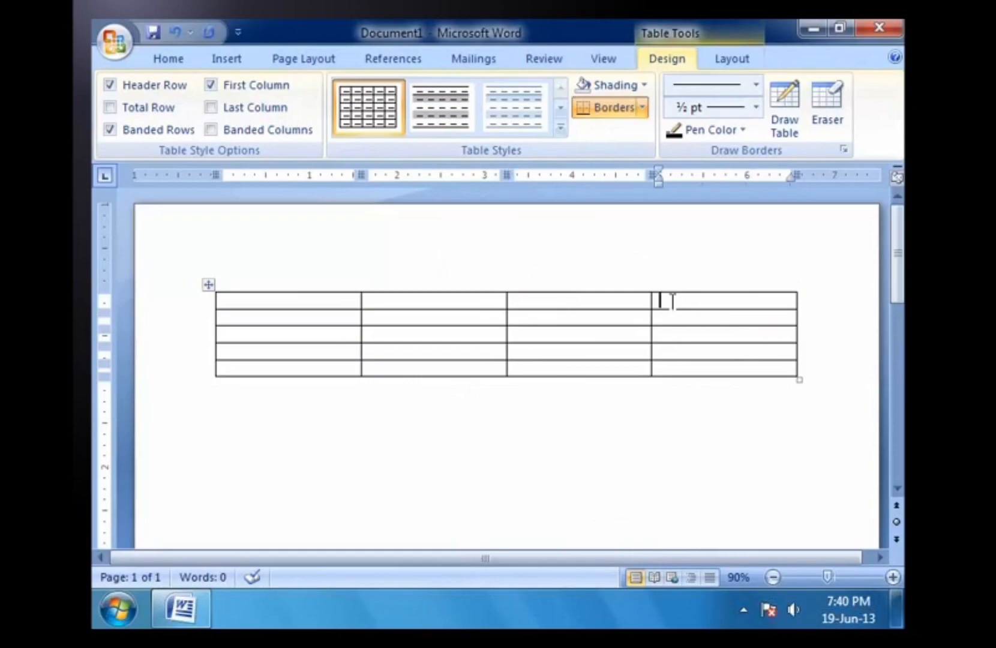
right_click(672, 301)
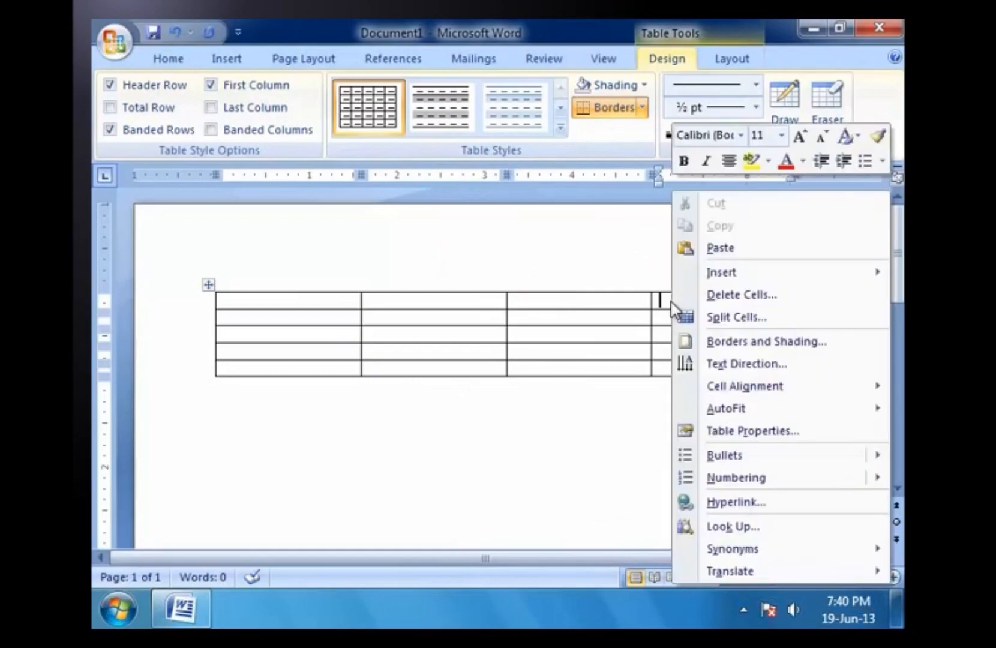
click(723, 297)
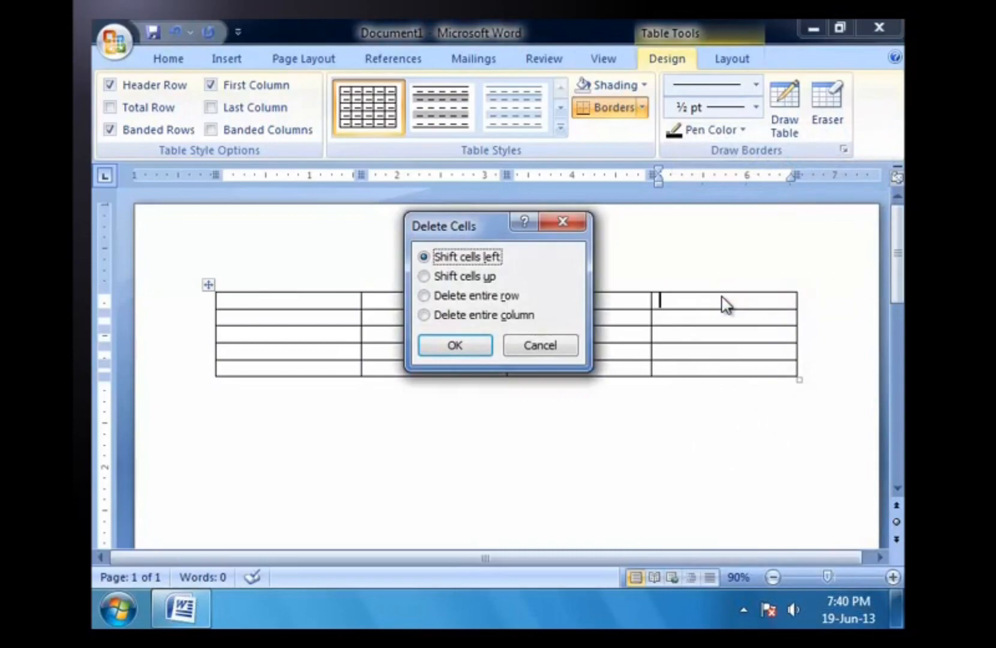
click(424, 316)
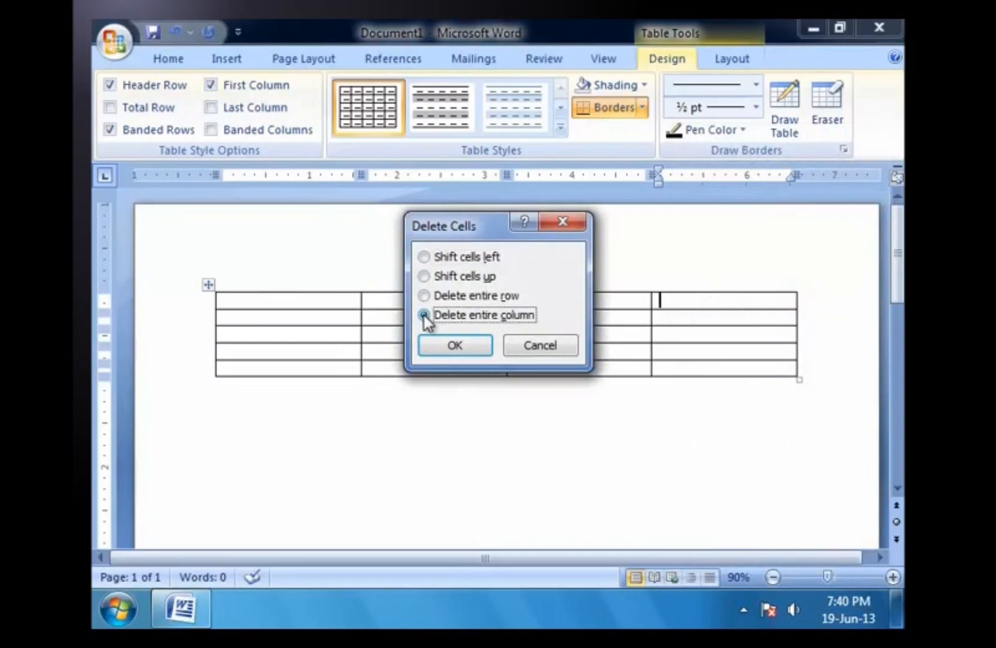
click(447, 347)
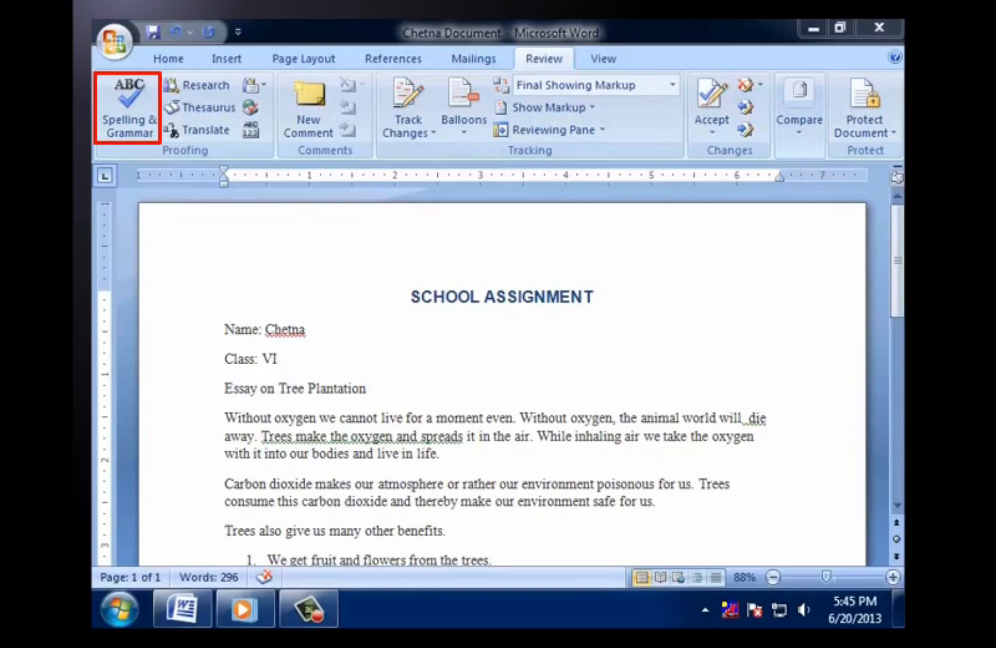
Run the spelling and grammar check on the essay and on its selected oxygen paragraph, closing the check each time
click(124, 110)
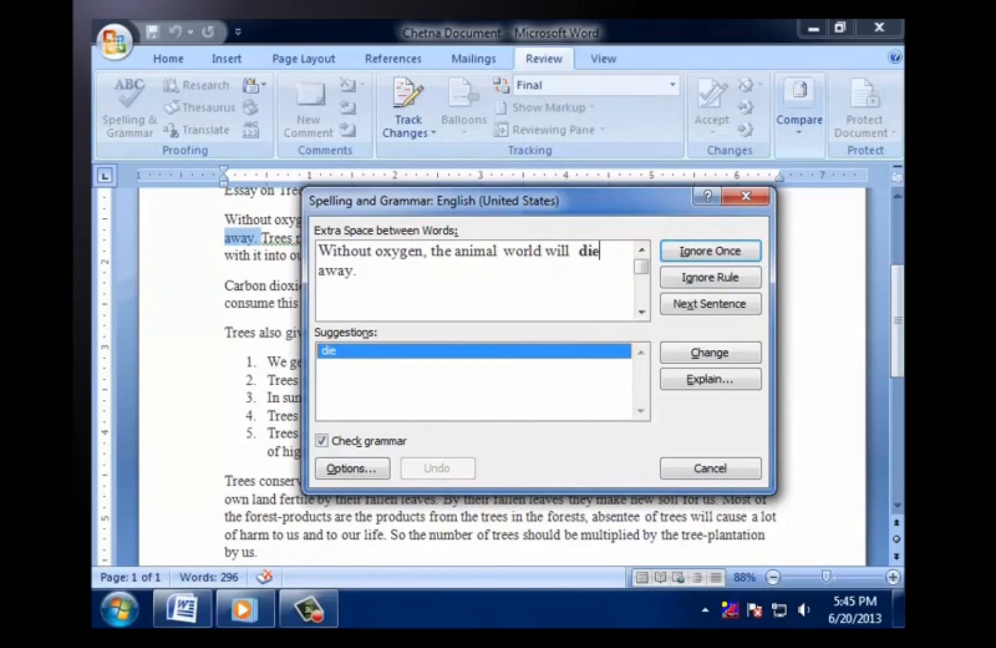
click(763, 198)
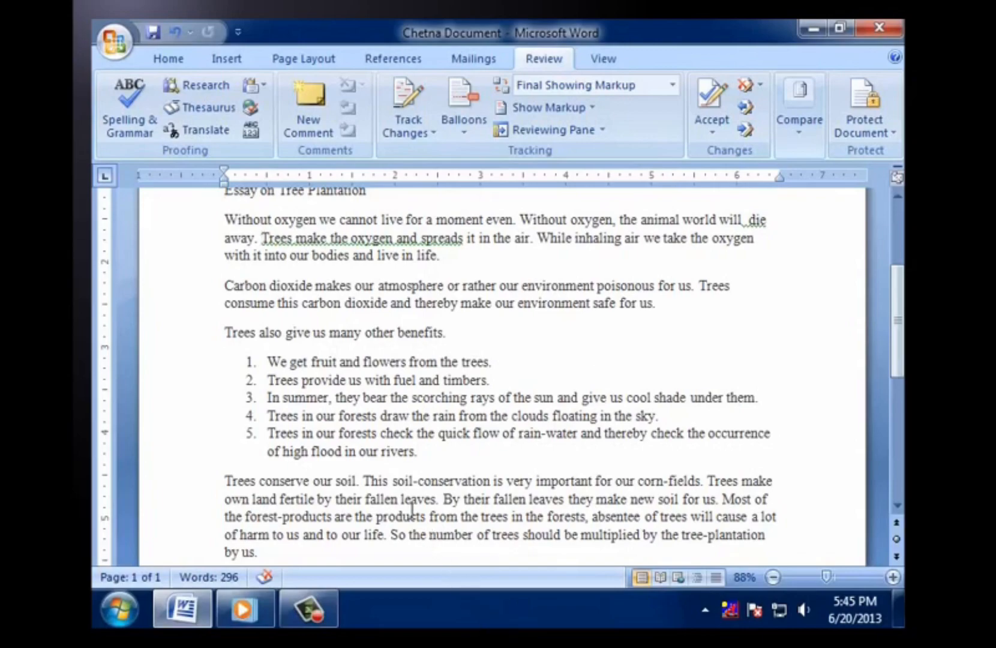
drag(226, 217, 456, 249)
click(110, 107)
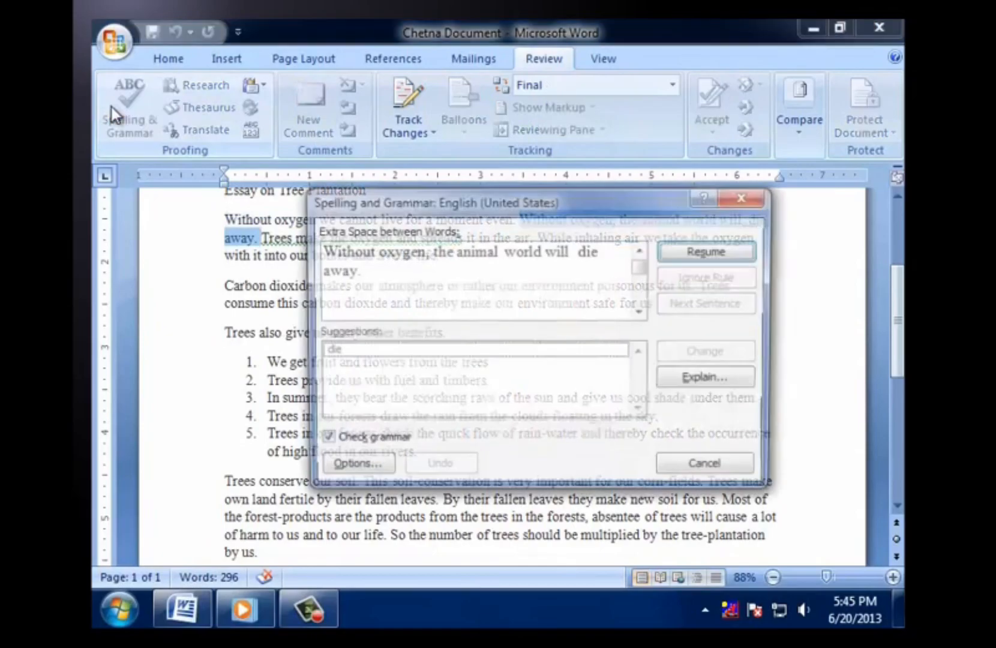
click(746, 196)
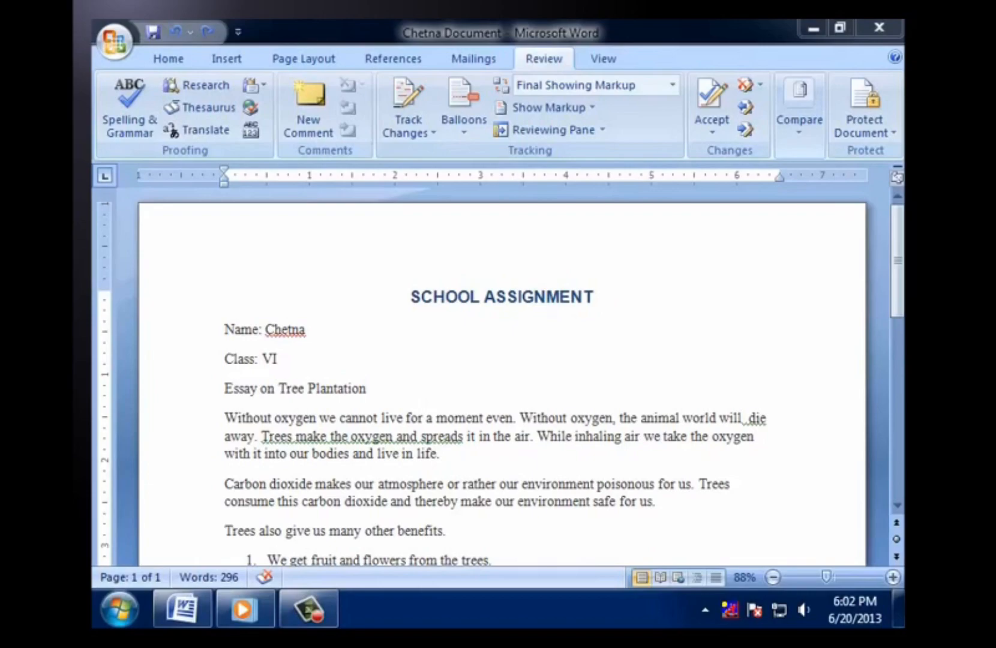
Replace "Without" in the oxygen paragraph's second sentence with the thesaurus synonym "with no" and close the research results
double_click(555, 418)
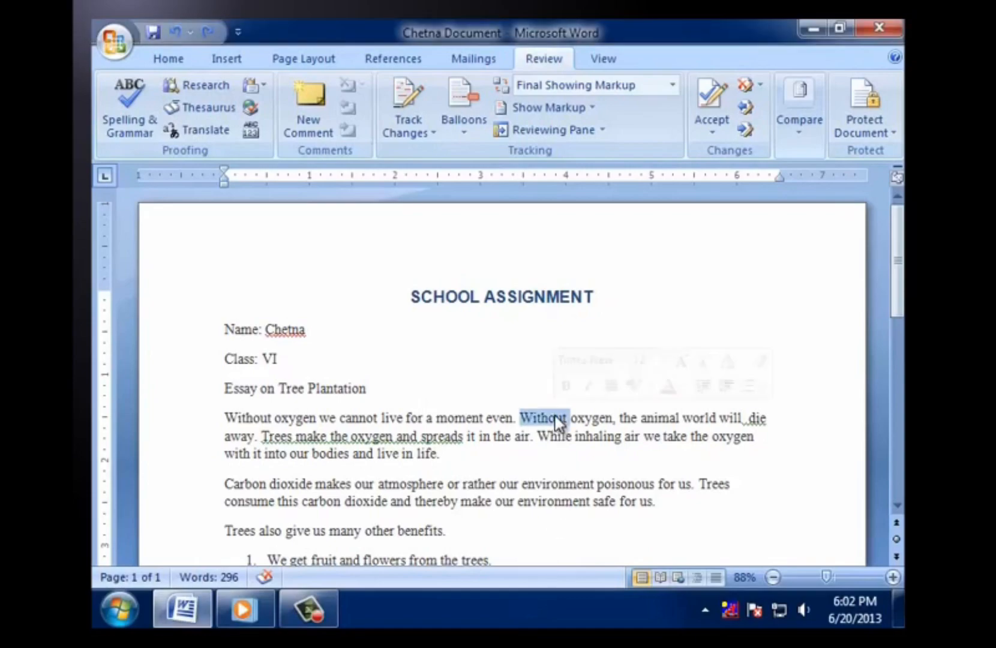
click(193, 109)
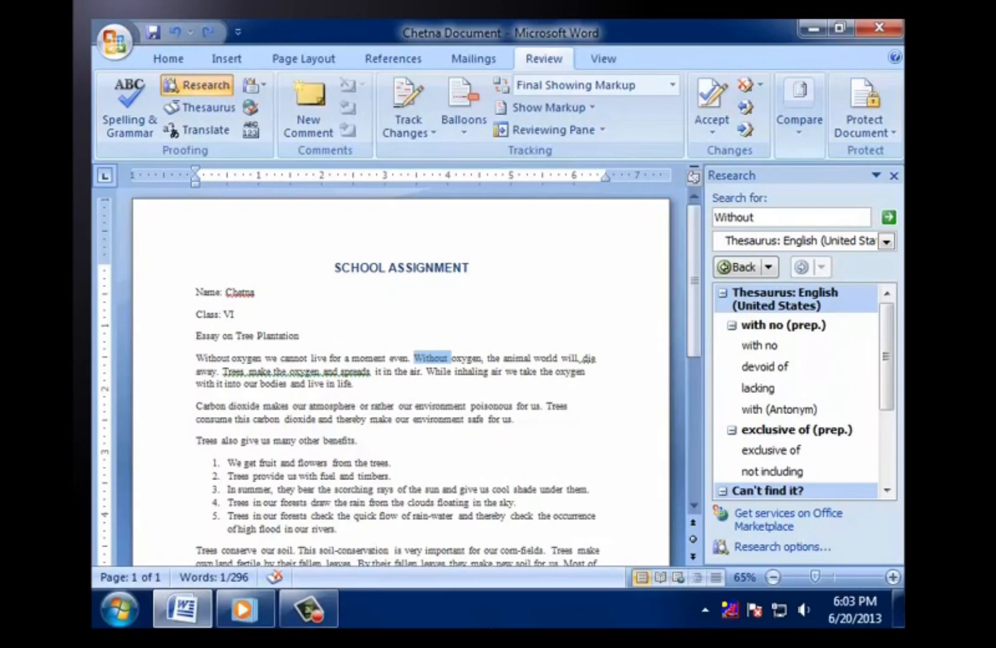
click(860, 347)
click(848, 367)
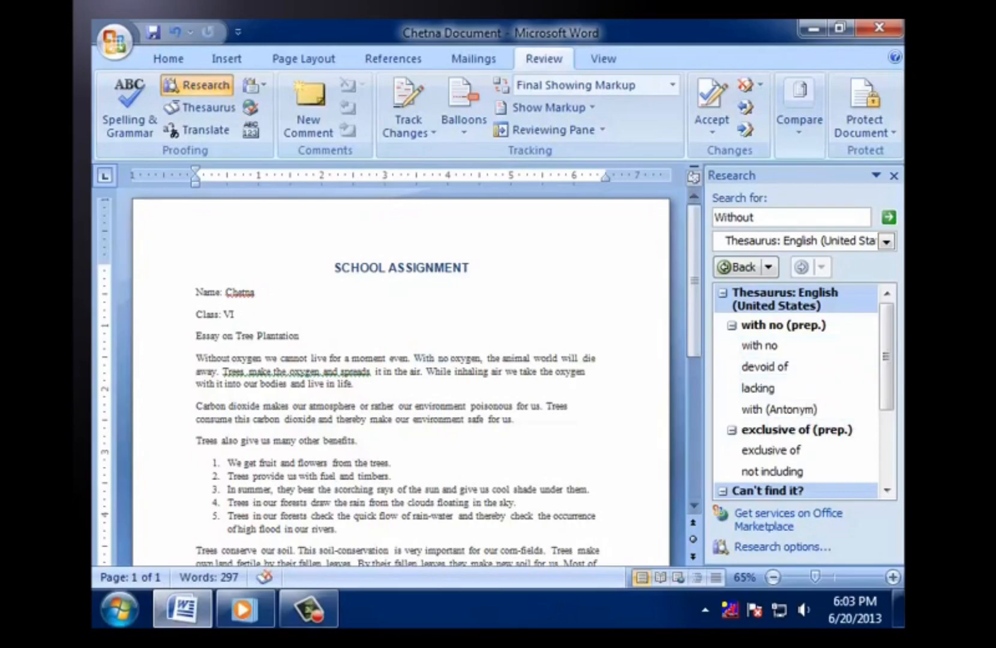
click(894, 176)
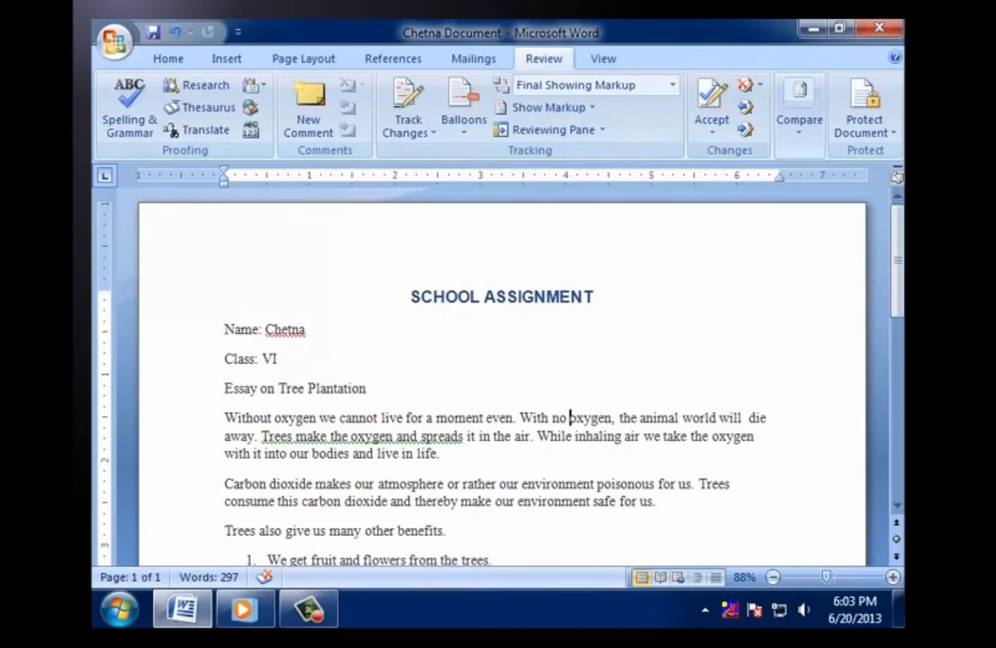
Add a new comment to the word "moment" in the oxygen paragraph
click(483, 418)
click(310, 100)
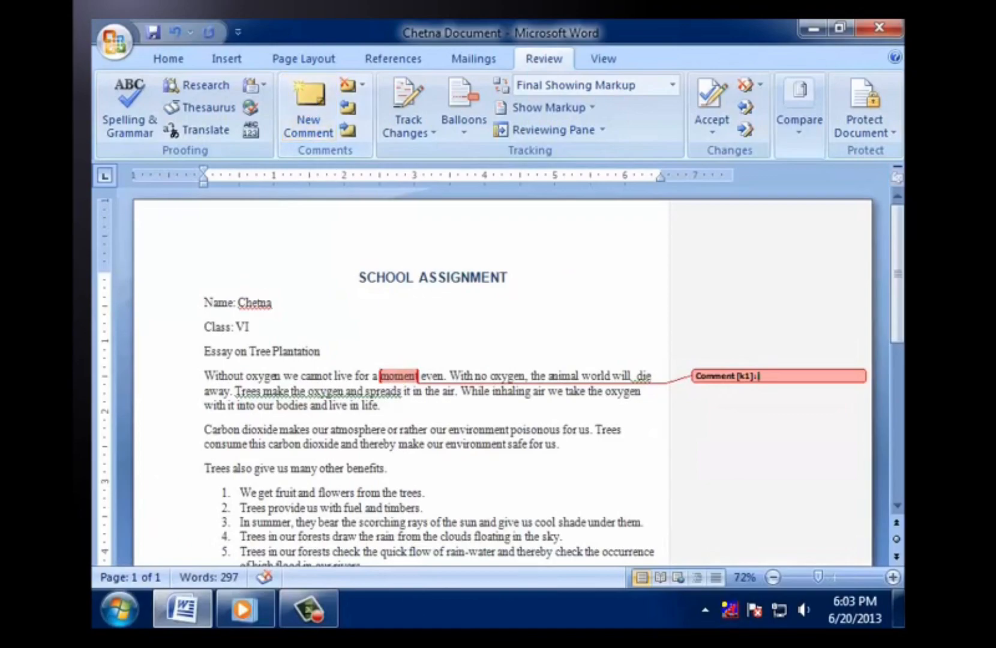